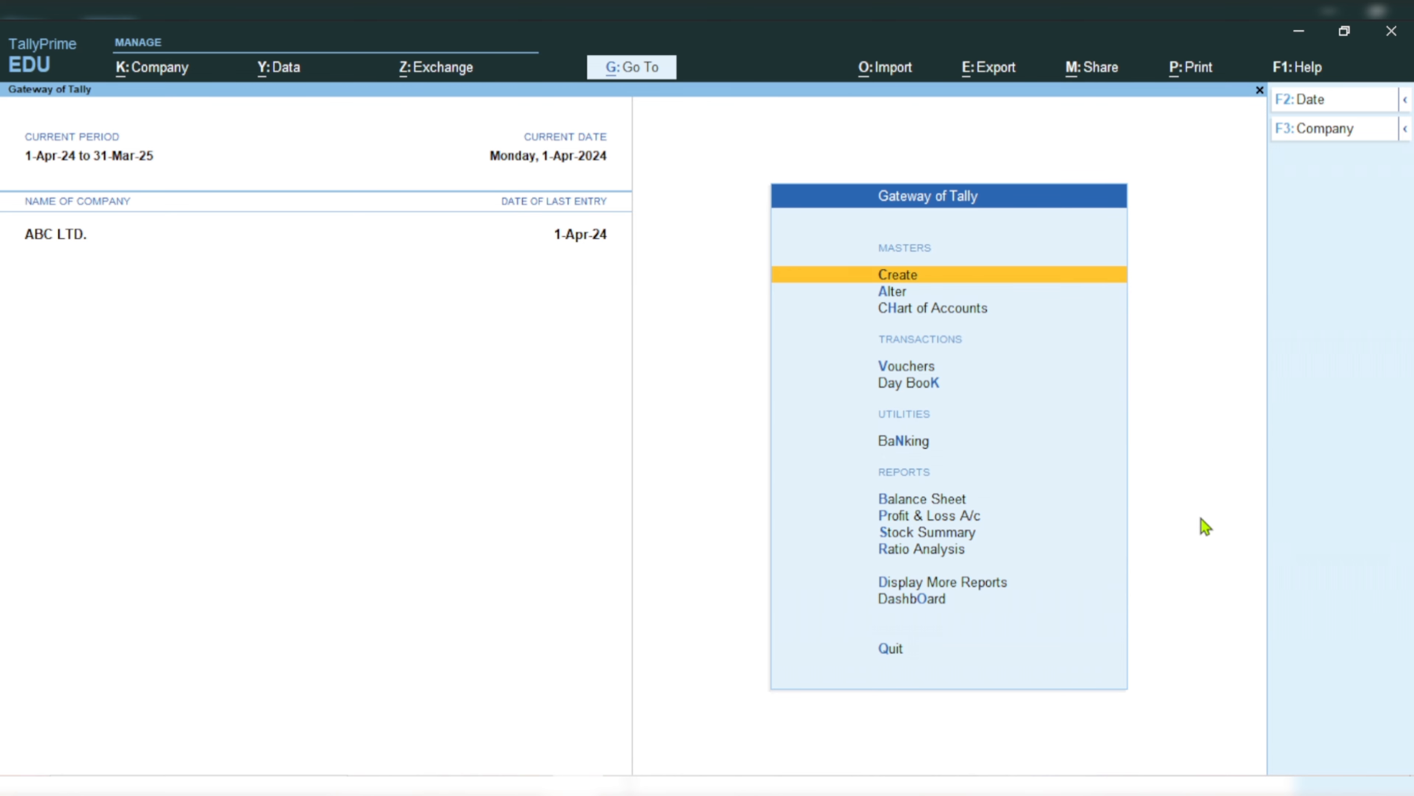
Step: Open sales voucher no. 4 from the April list of the Sales Register
{"action": "key", "text": "d"}
{"action": "key", "text": "a"}
{"action": "key", "text": "s"}
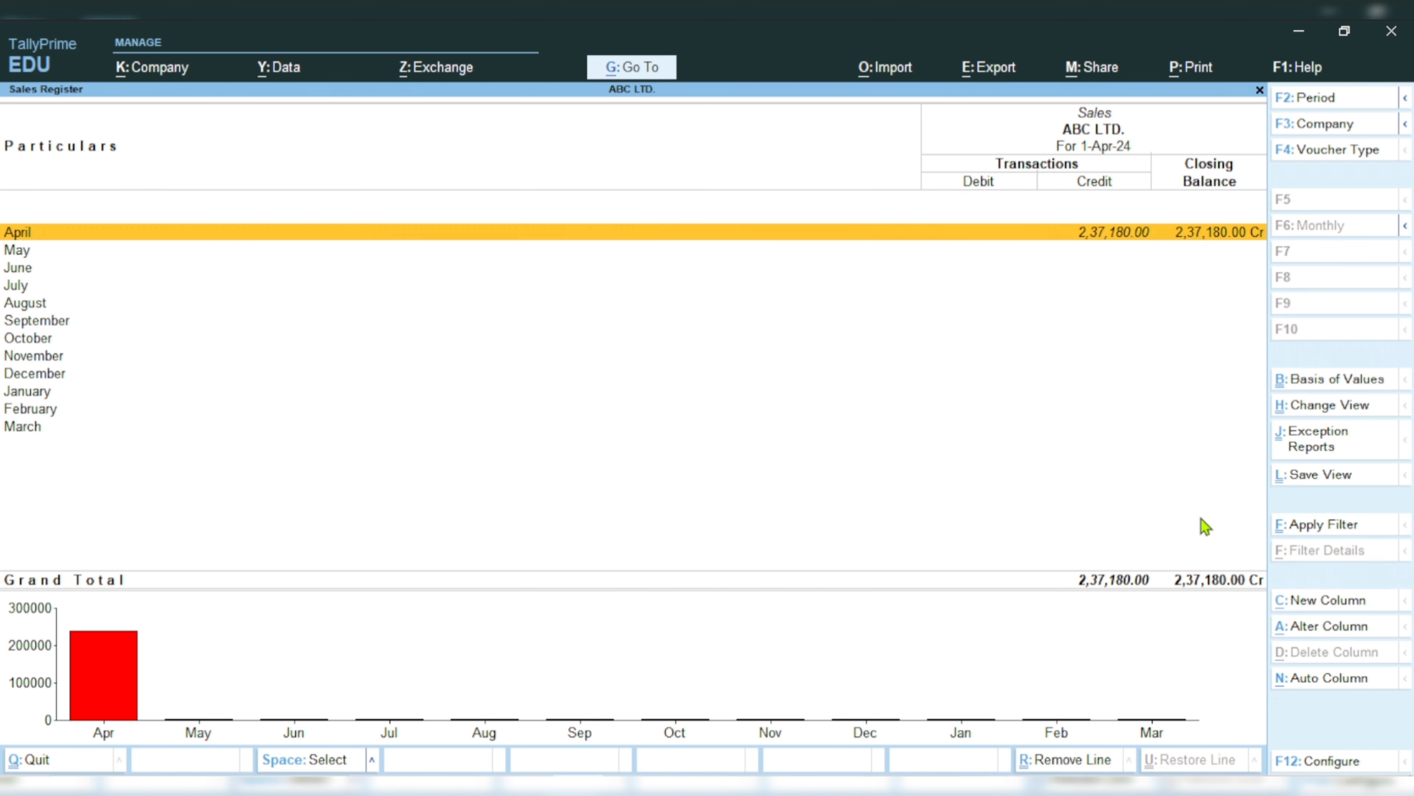
{"action": "key", "text": "Return"}
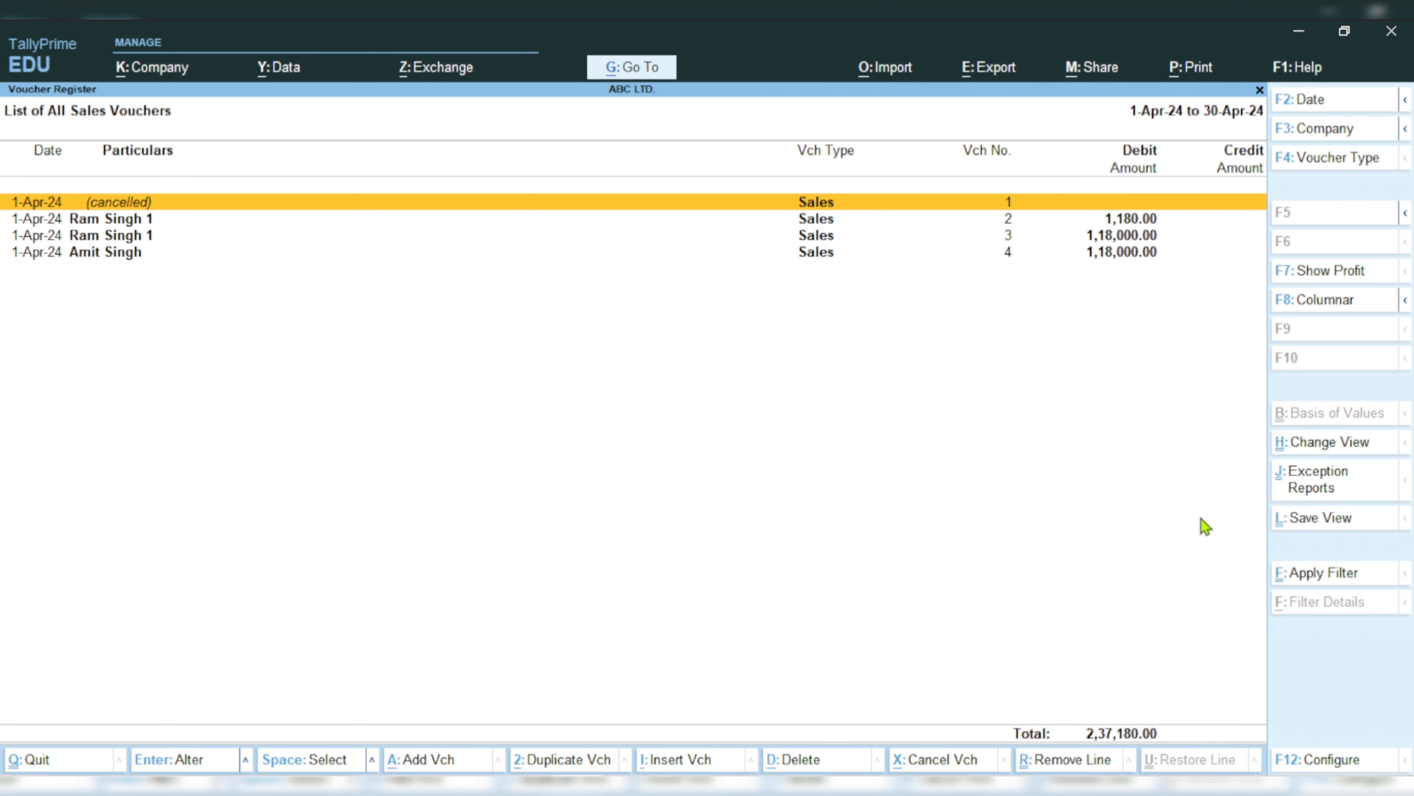
{"action": "key", "text": "Down"}
{"action": "key", "text": "Down"}
{"action": "key", "text": "Down"}
{"action": "key", "text": "Return"}
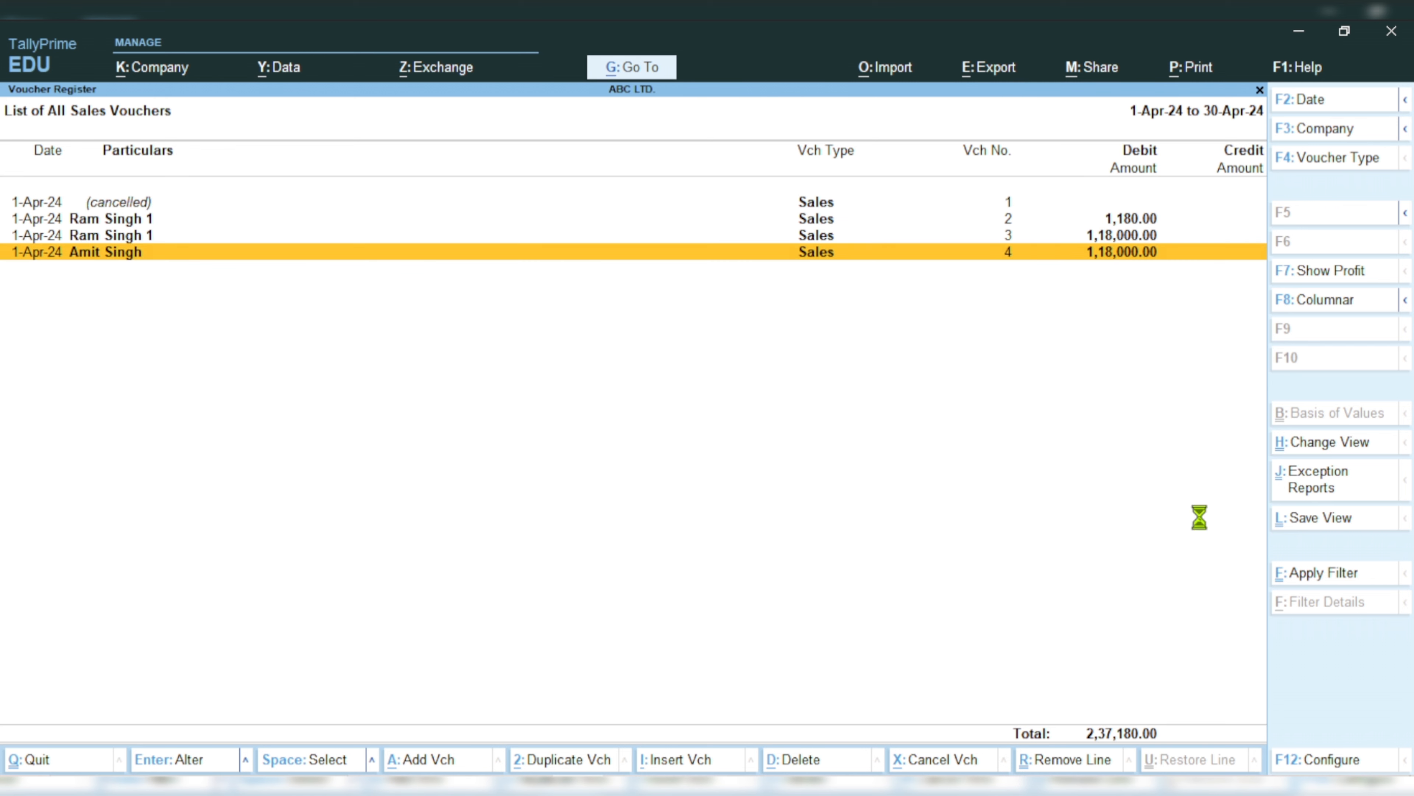
Step: Try an arbitrary long number as the sales voucher's number and clear it again
{"action": "type", "text": "5"}
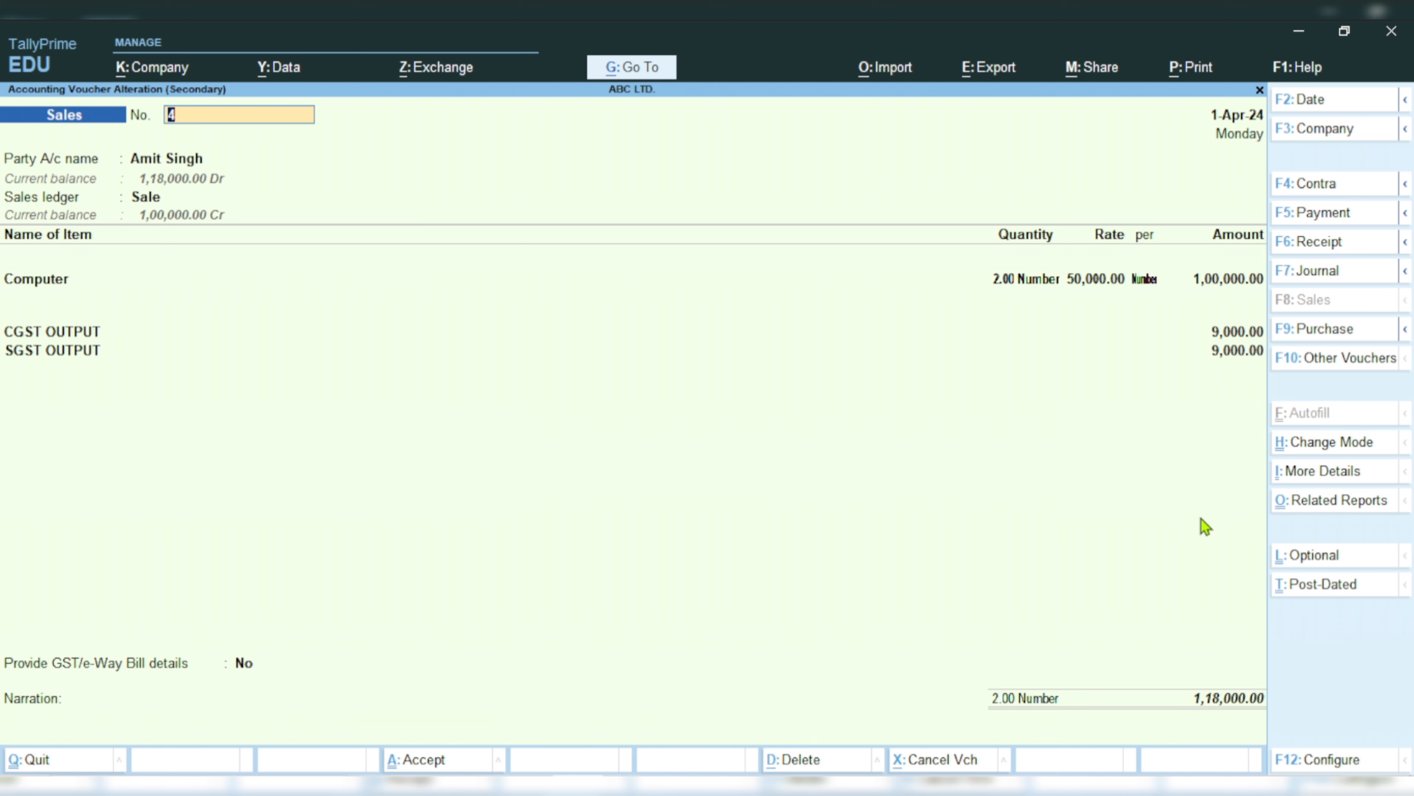
{"action": "type", "text": "64464665"}
{"action": "key", "text": "BackSpace"}
{"action": "key", "text": "BackSpace"}
{"action": "key", "text": "BackSpace"}
{"action": "key", "text": "BackSpace"}
{"action": "key", "text": "BackSpace"}
{"action": "key", "text": "BackSpace"}
{"action": "key", "text": "BackSpace"}
{"action": "key", "text": "BackSpace"}
{"action": "key", "text": "BackSpace"}
Step: Set the voucher number to 4 and save the sales voucher without sending details for e-Way Bill generation
{"action": "type", "text": "4"}
{"action": "key", "text": "Return"}
{"action": "key", "text": "ctrl"}
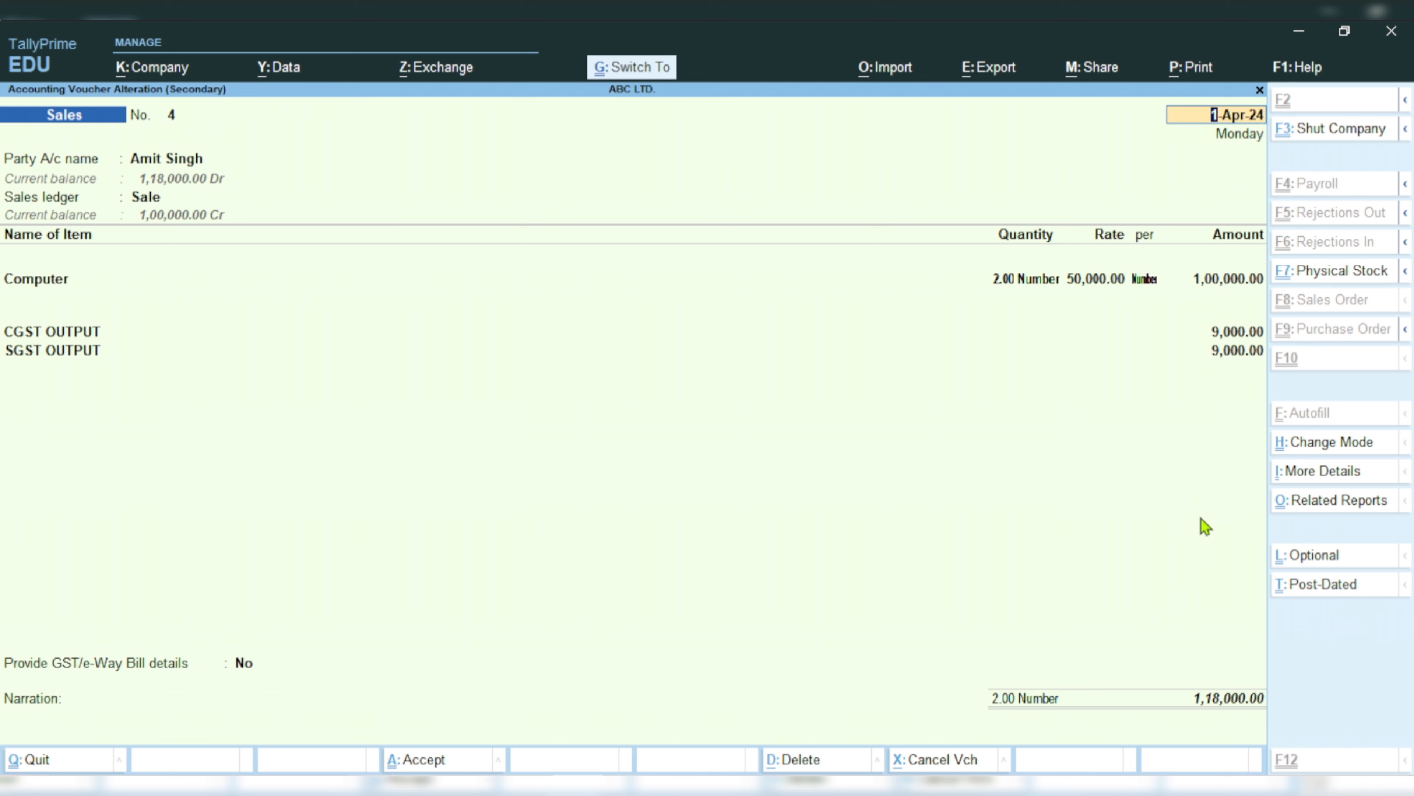
{"action": "key", "text": "ctrl+a"}
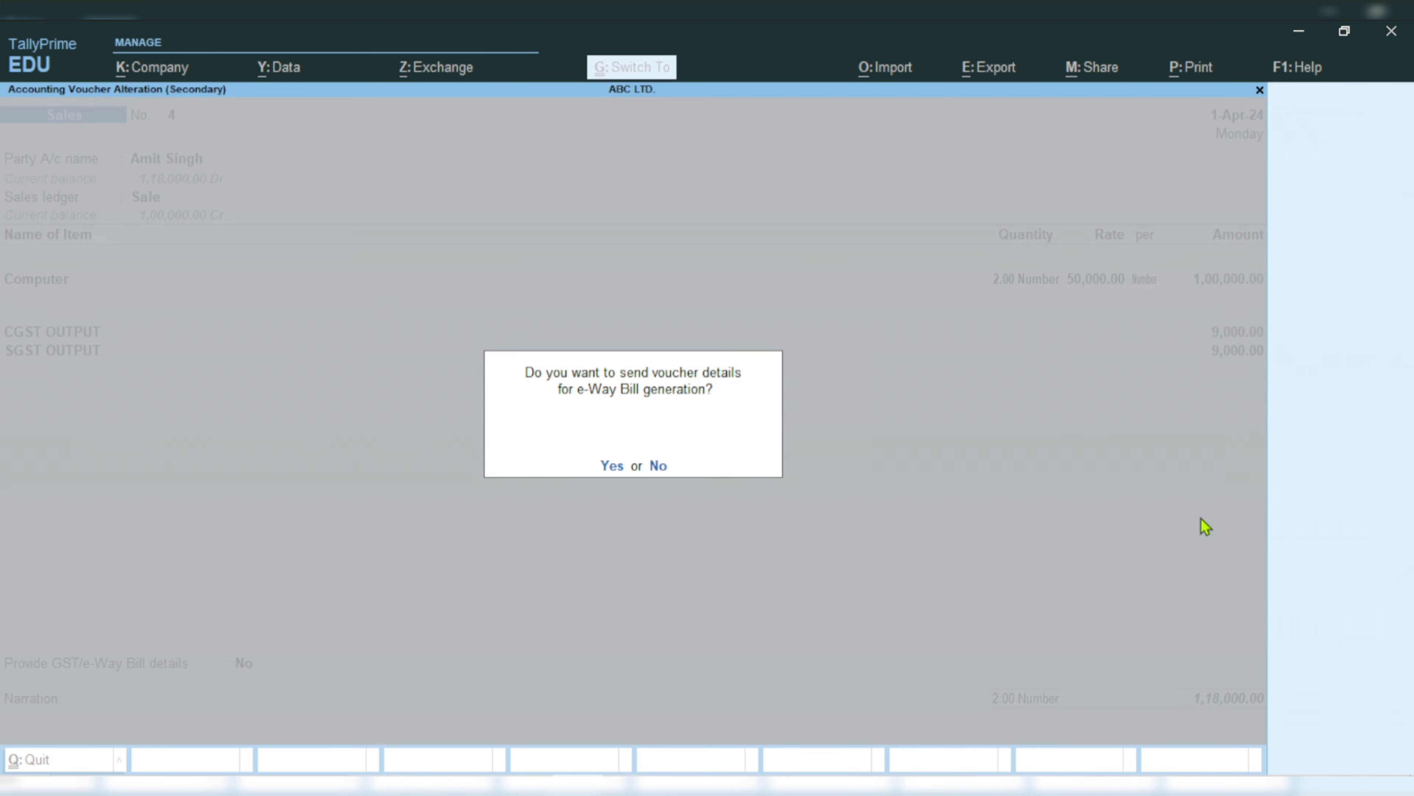
{"action": "key", "text": "n"}
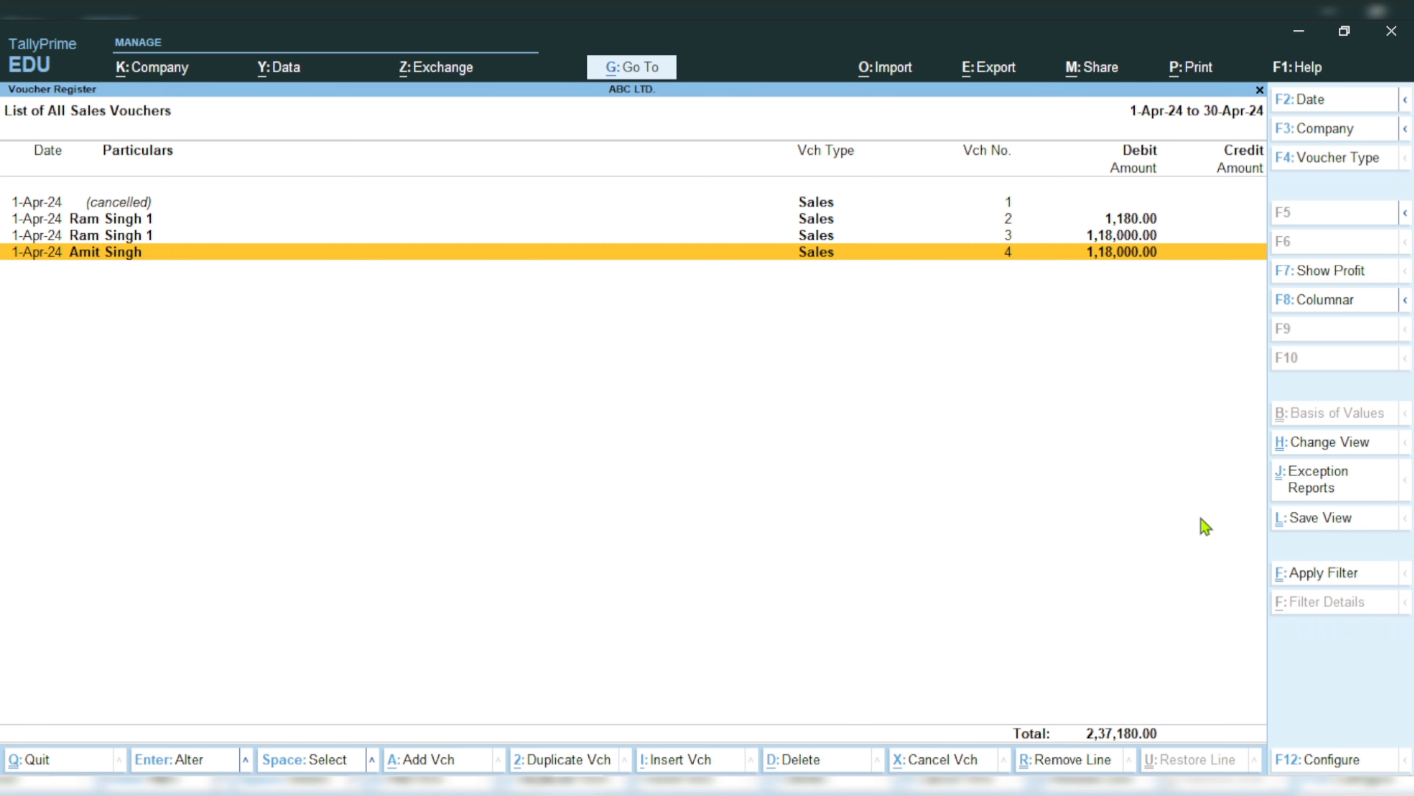
Step: Add a sales voucher from the voucher register and try ABC/24-25/001 as its manually entered number
{"action": "key", "text": "alt+a"}
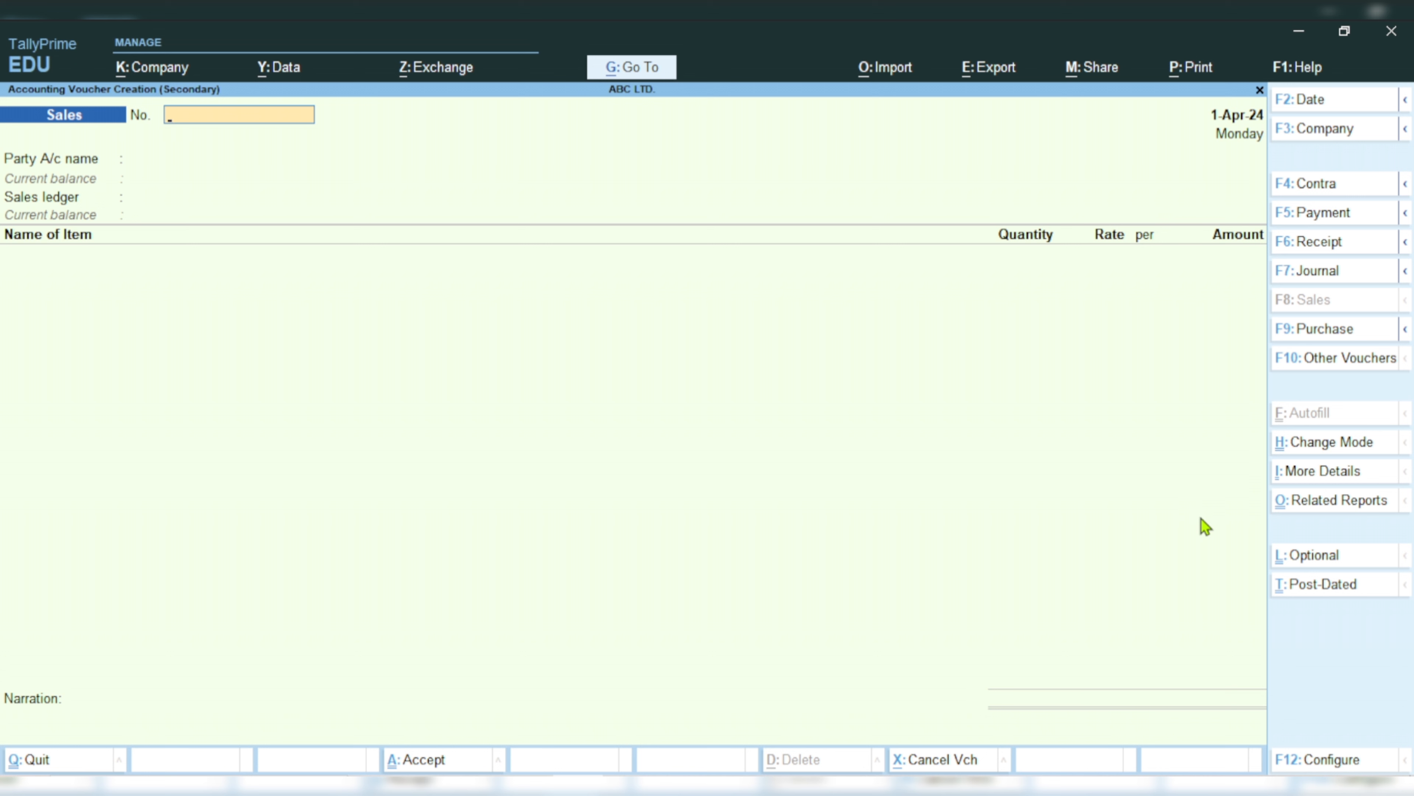
{"action": "type", "text": "ABC/24-25/001"}
{"action": "key", "text": "BackSpace"}
{"action": "key", "text": "BackSpace"}
{"action": "type", "text": "1"}
{"action": "key", "text": "BackSpace"}
{"action": "type", "text": "01"}
{"action": "key", "text": "Return"}
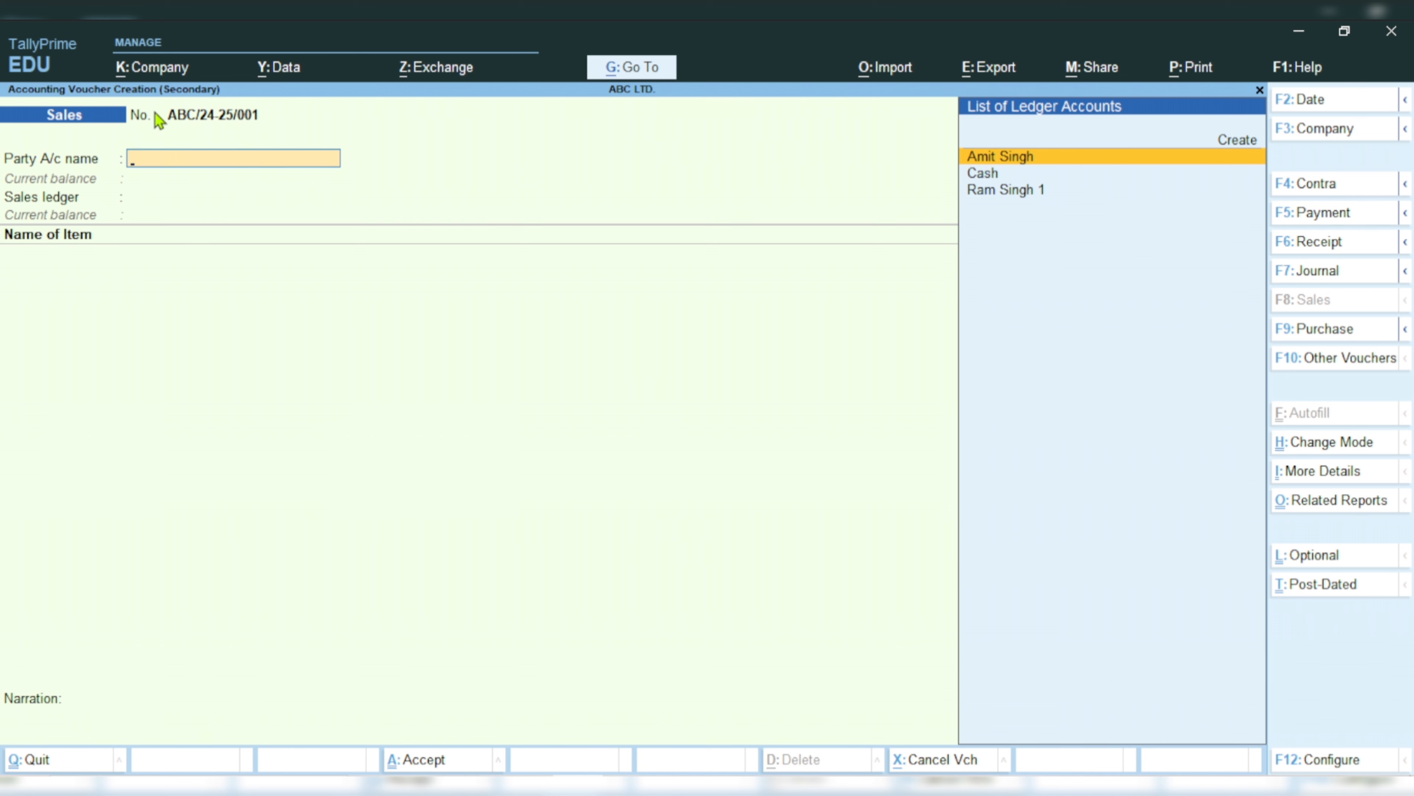
Step: Discard the unsaved sales voucher and return to the Gateway of Tally without quitting
{"action": "key", "text": "Escape"}
{"action": "key", "text": "Escape"}
{"action": "key", "text": "Escape"}
{"action": "key", "text": "Escape"}
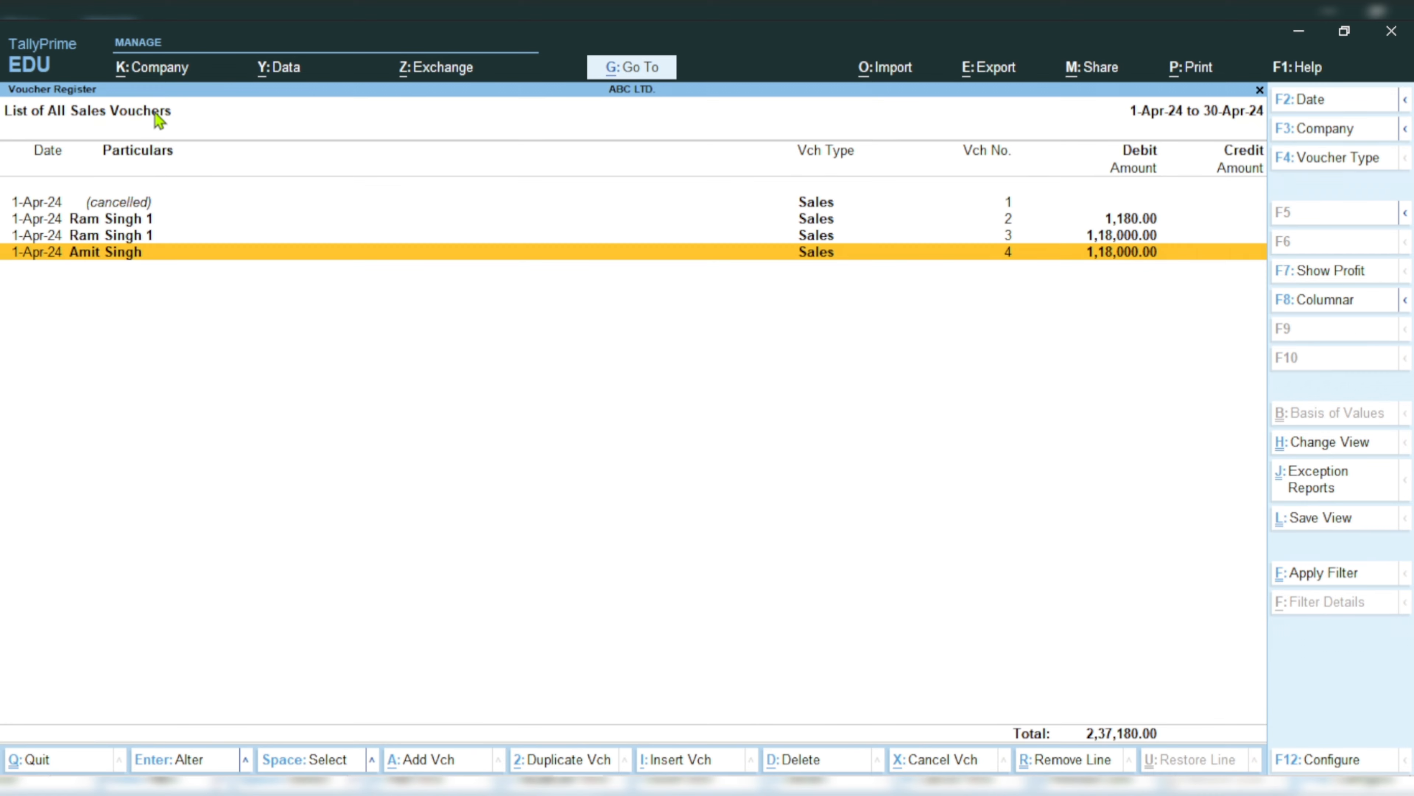
{"action": "key", "text": "Escape"}
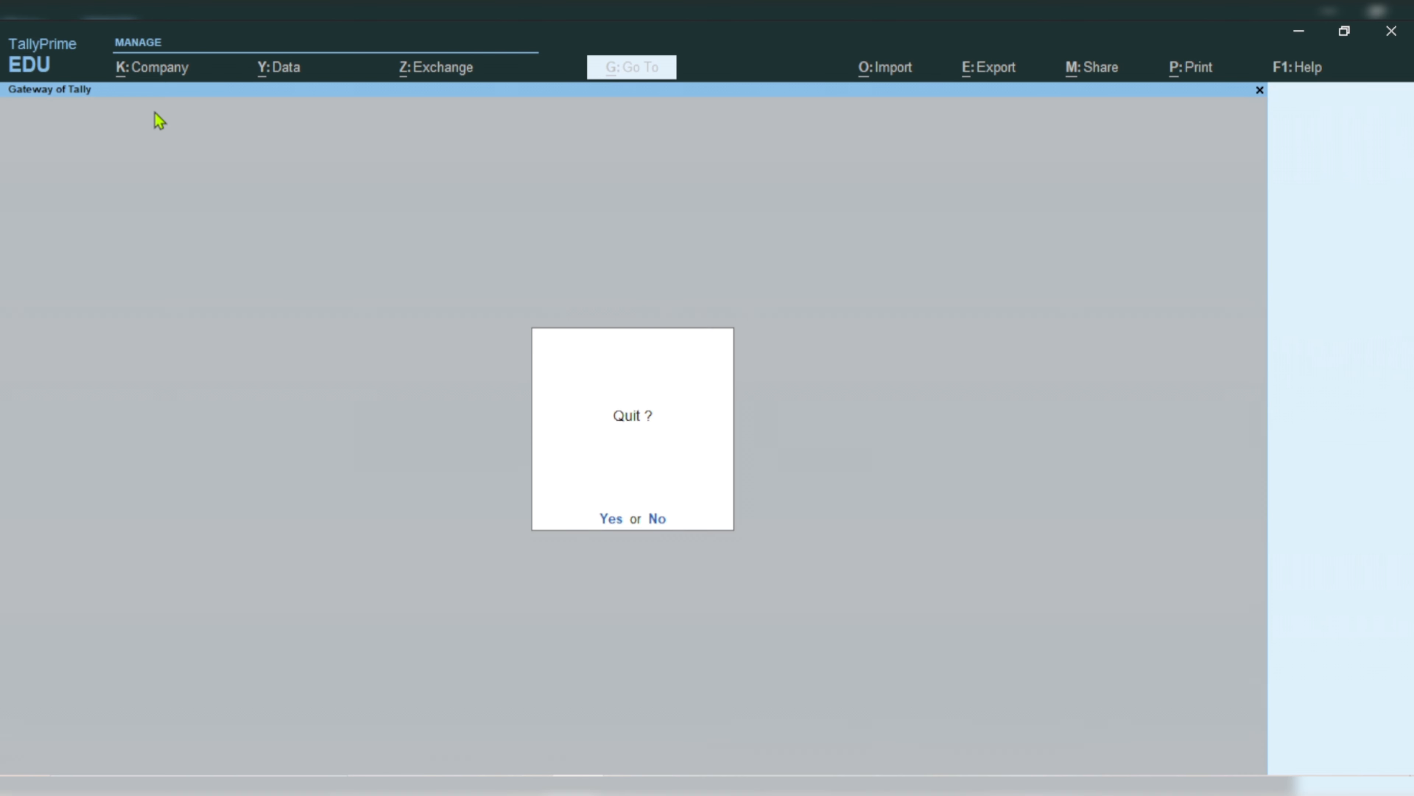
{"action": "key", "text": "Escape"}
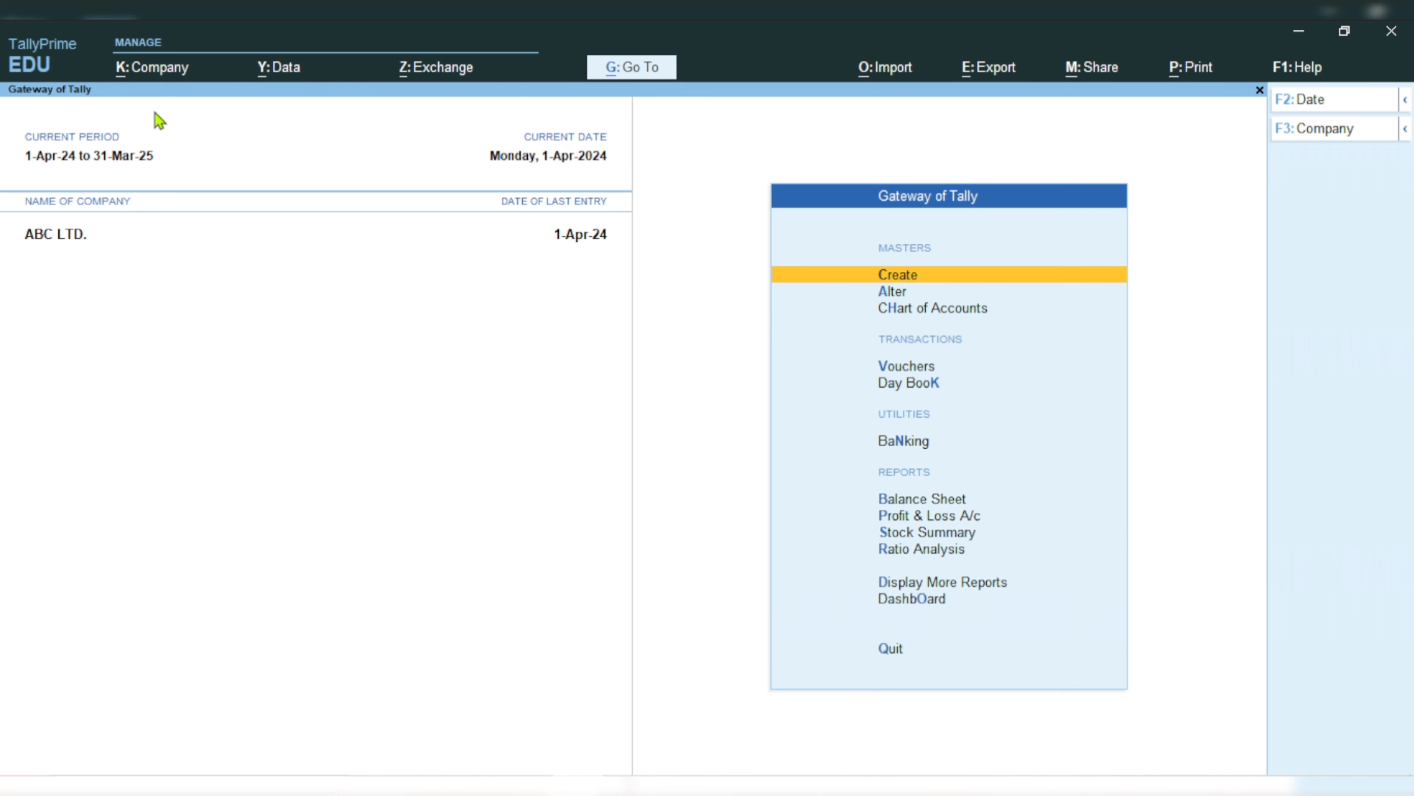
Step: Open the Sales voucher type for alteration from the accounting masters
{"action": "key", "text": "a"}
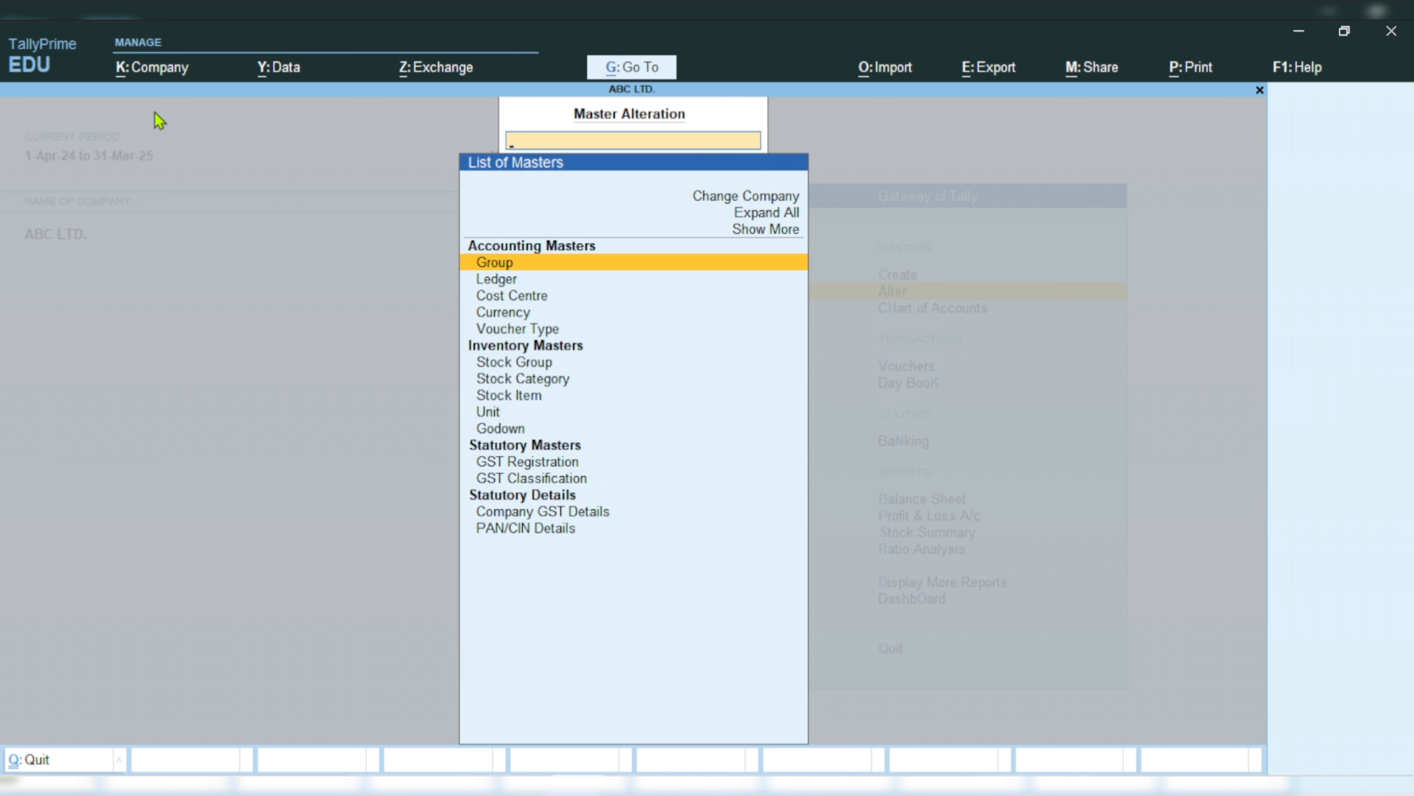
{"action": "key", "text": "Down"}
{"action": "key", "text": "Down"}
{"action": "key", "text": "Down"}
{"action": "key", "text": "Down"}
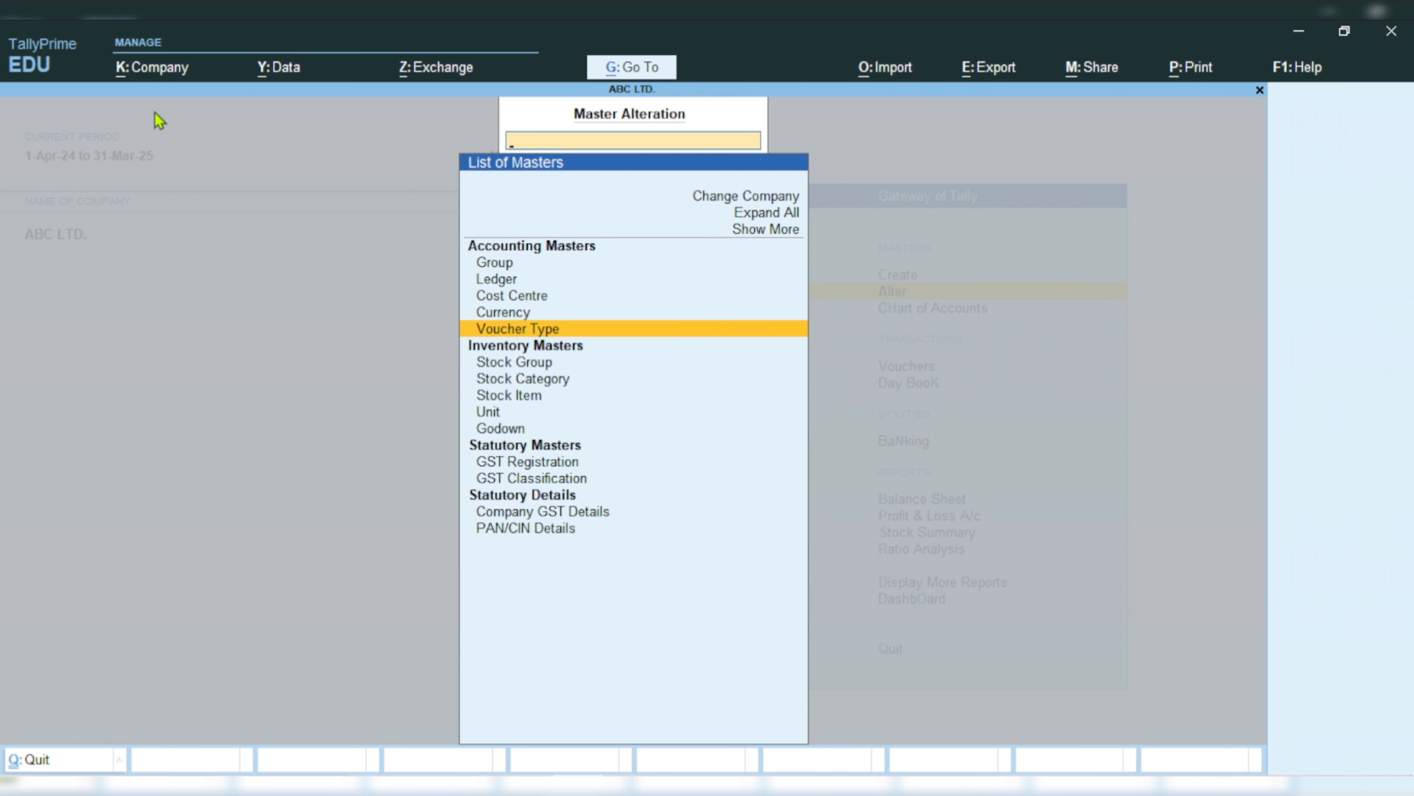
{"action": "key", "text": "Return"}
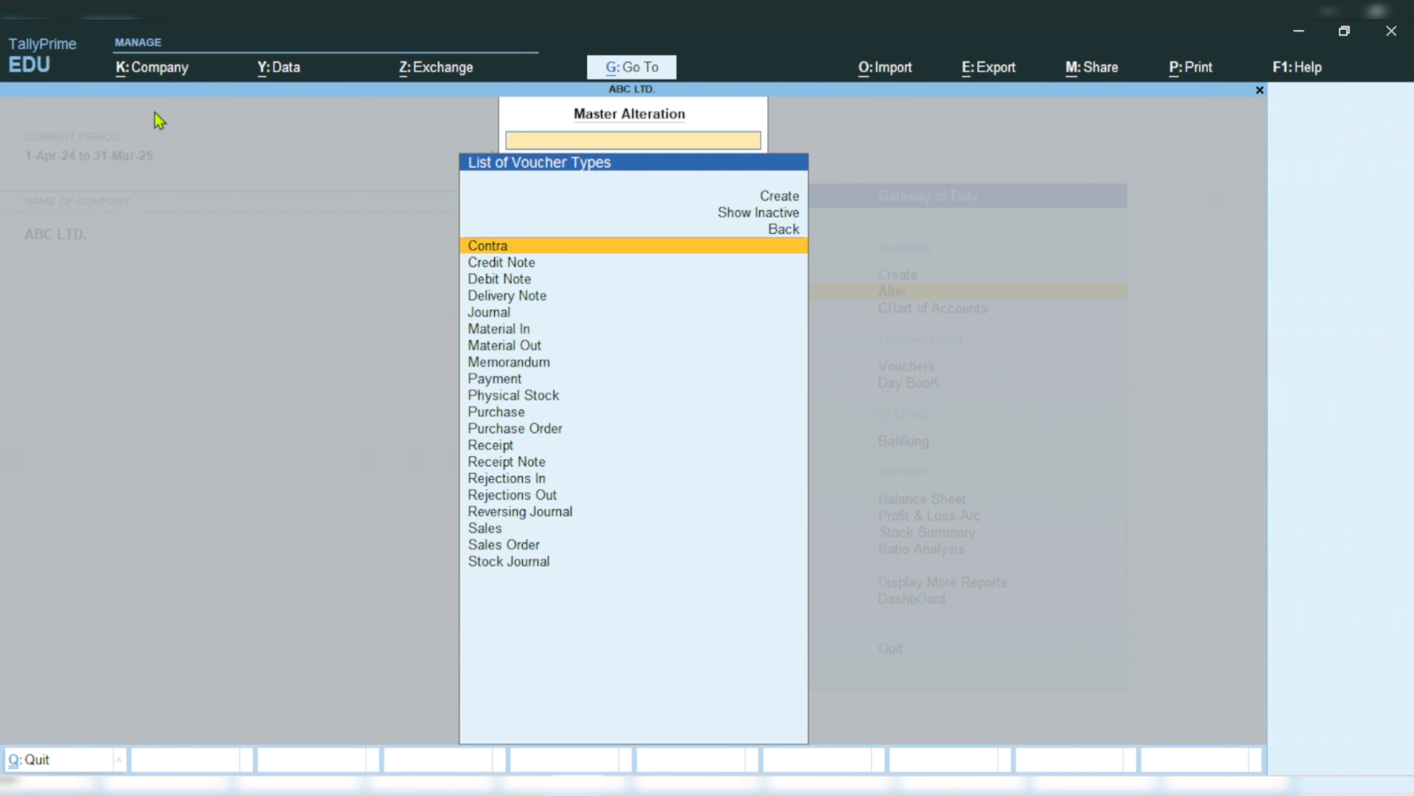
{"action": "type", "text": "SAL"}
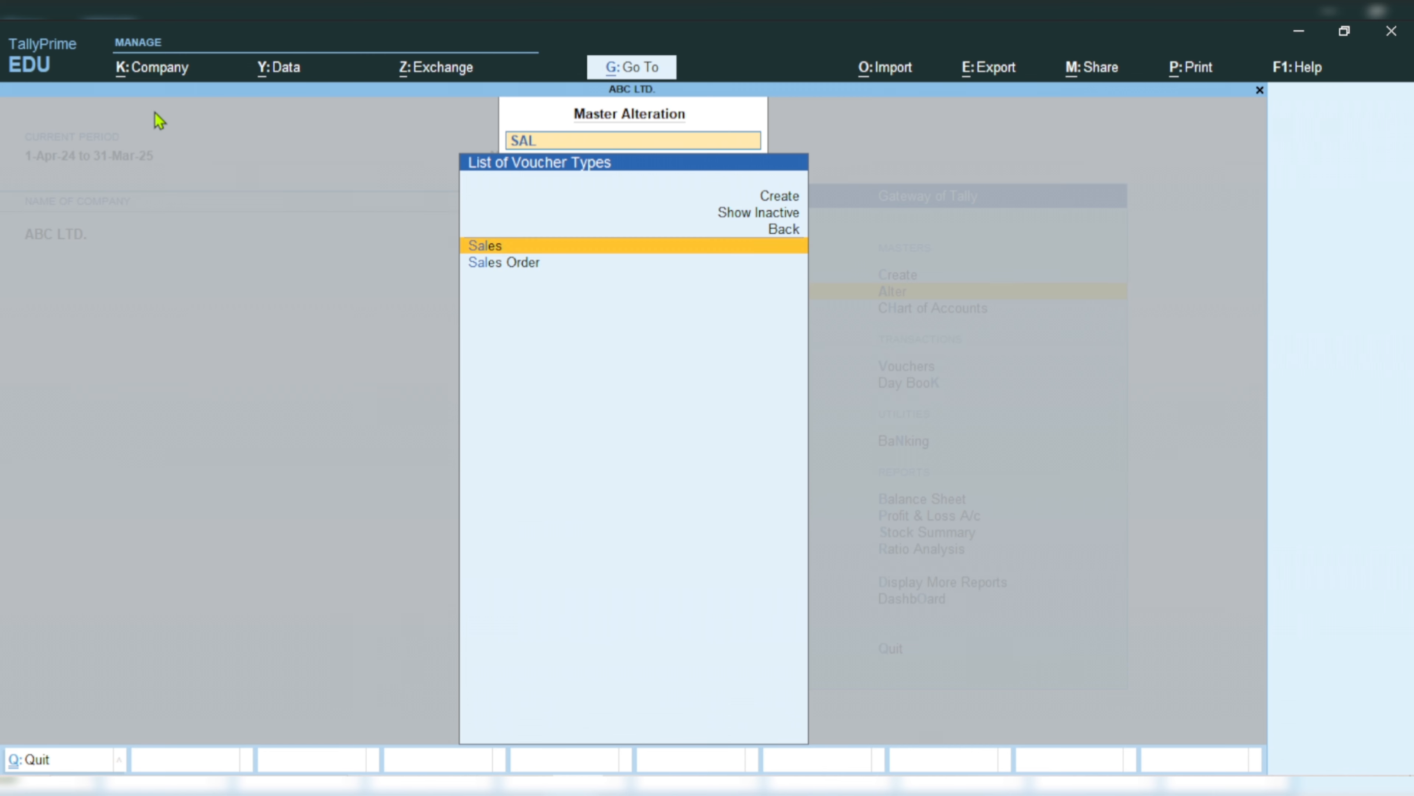
{"action": "key", "text": "Return"}
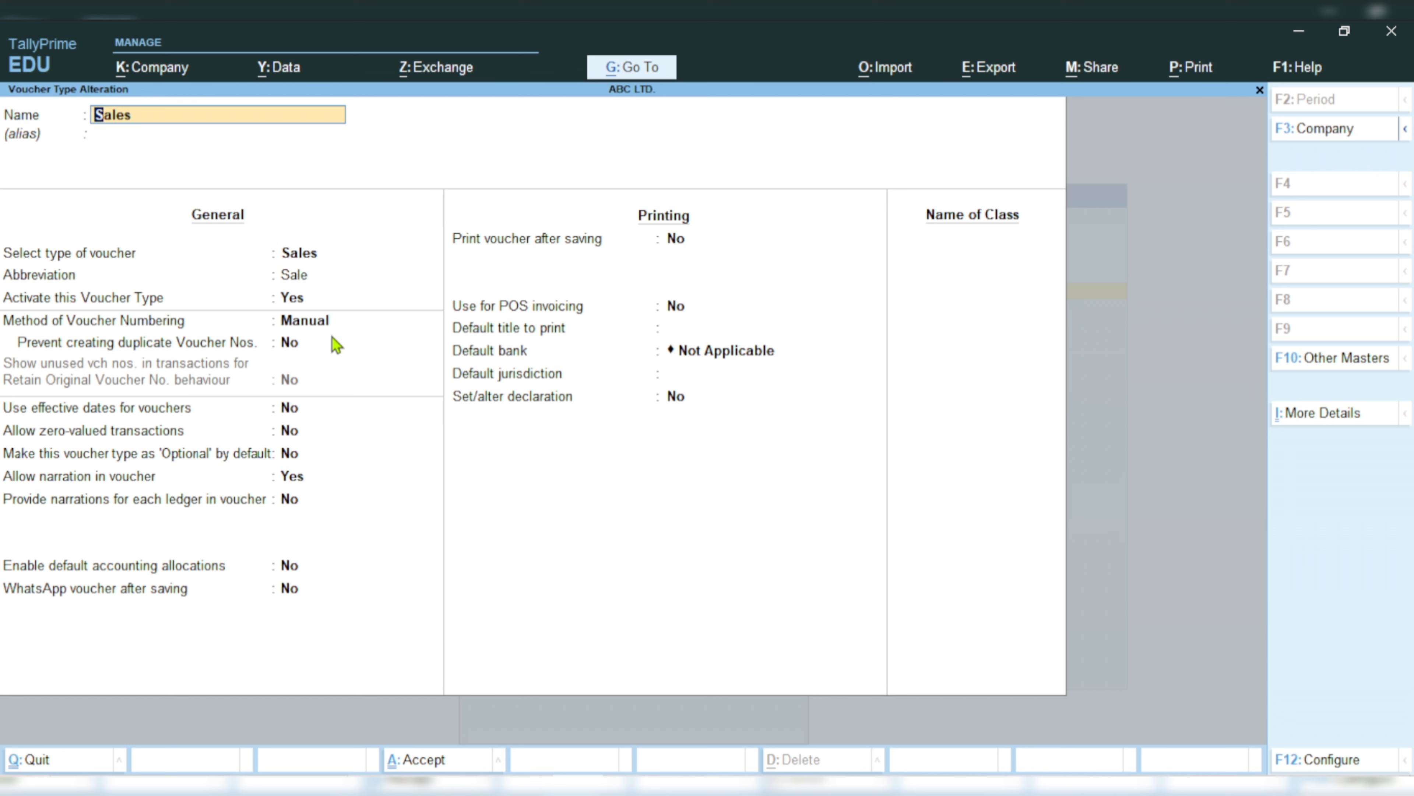
Step: Set the Sales voucher numbering method to Automatic, accepting its effect on existing transactions, with Retain Original Voucher No. as numbering behaviour
{"action": "left_click", "coordinate": [311, 320]}
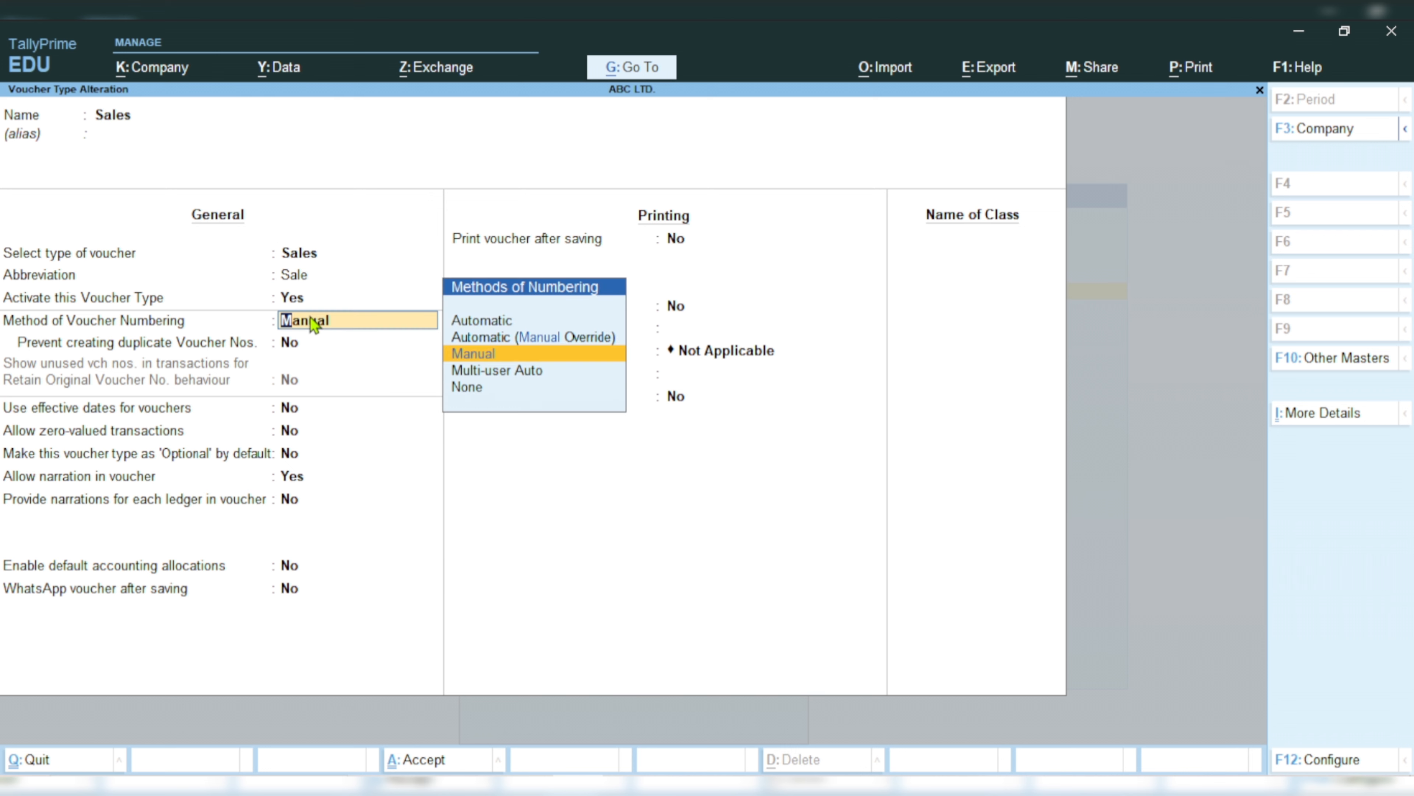
{"action": "key", "text": "Up"}
{"action": "key", "text": "Up"}
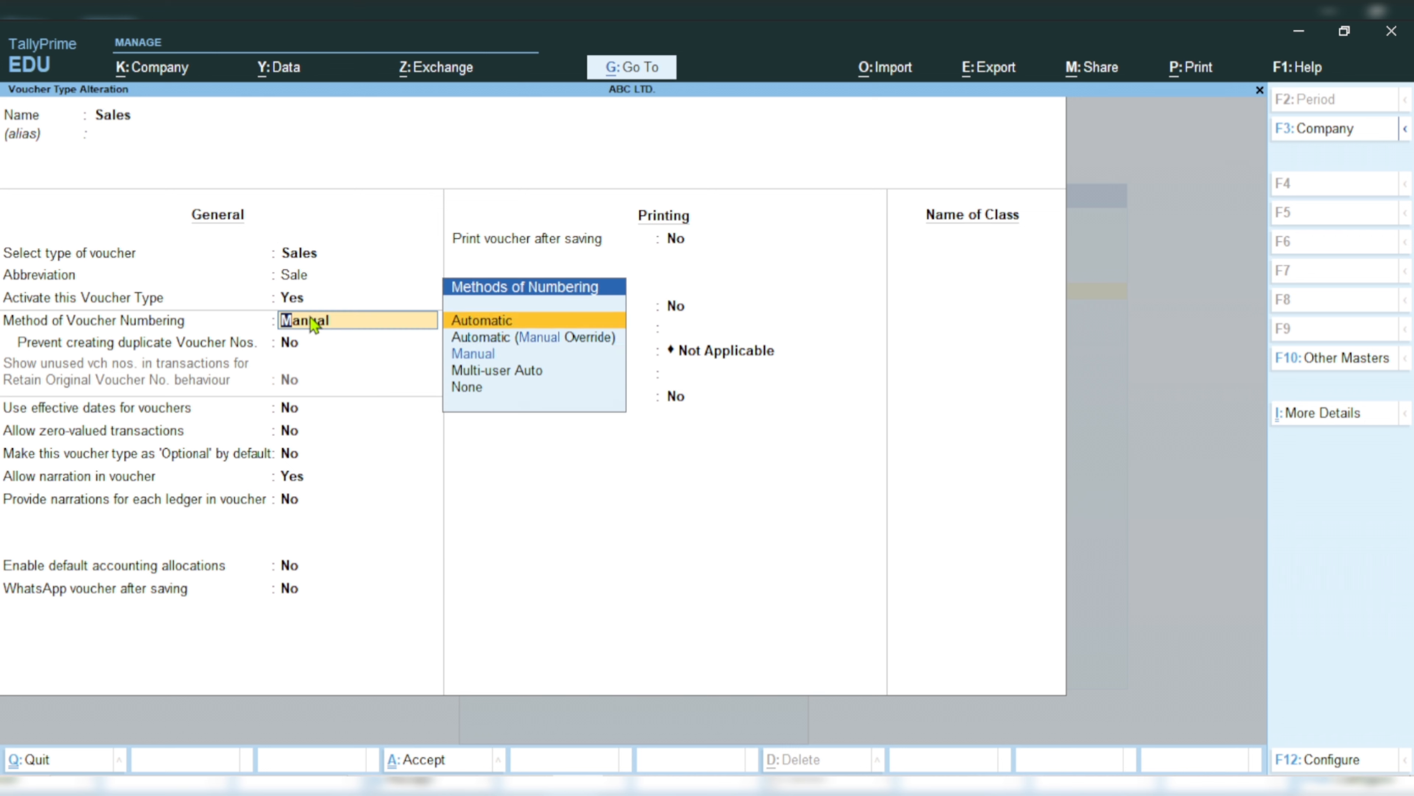
{"action": "key", "text": "Return"}
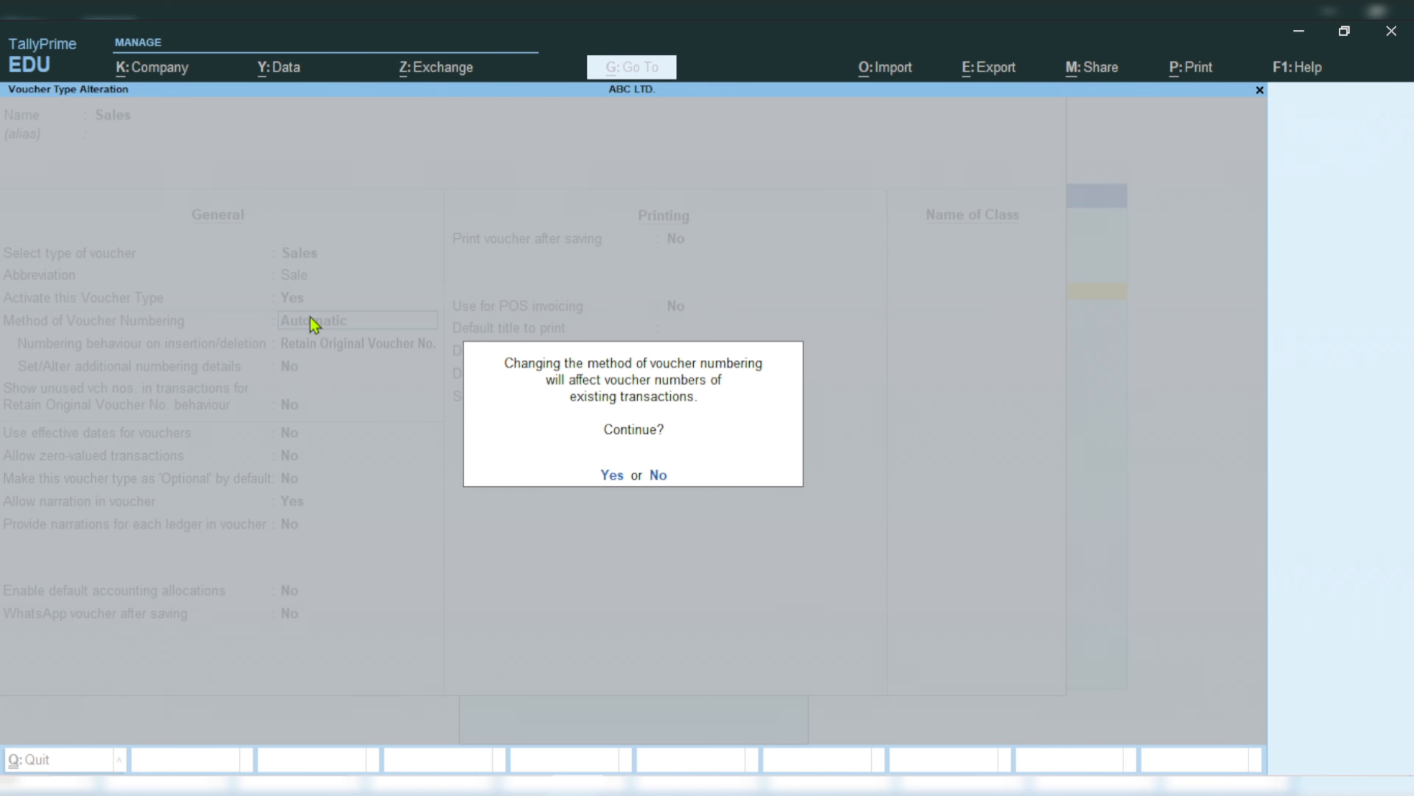
{"action": "key", "text": "y"}
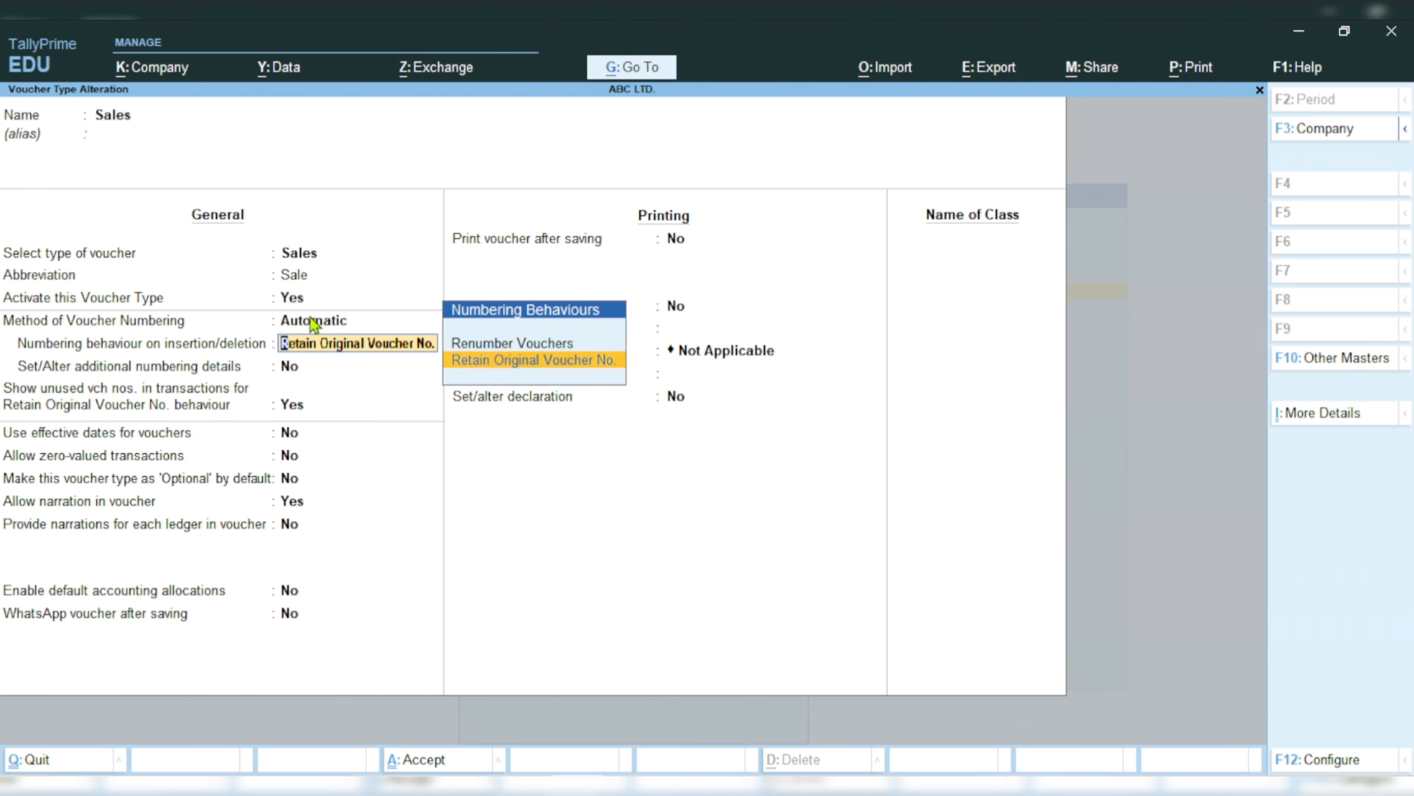
{"action": "key", "text": "Return"}
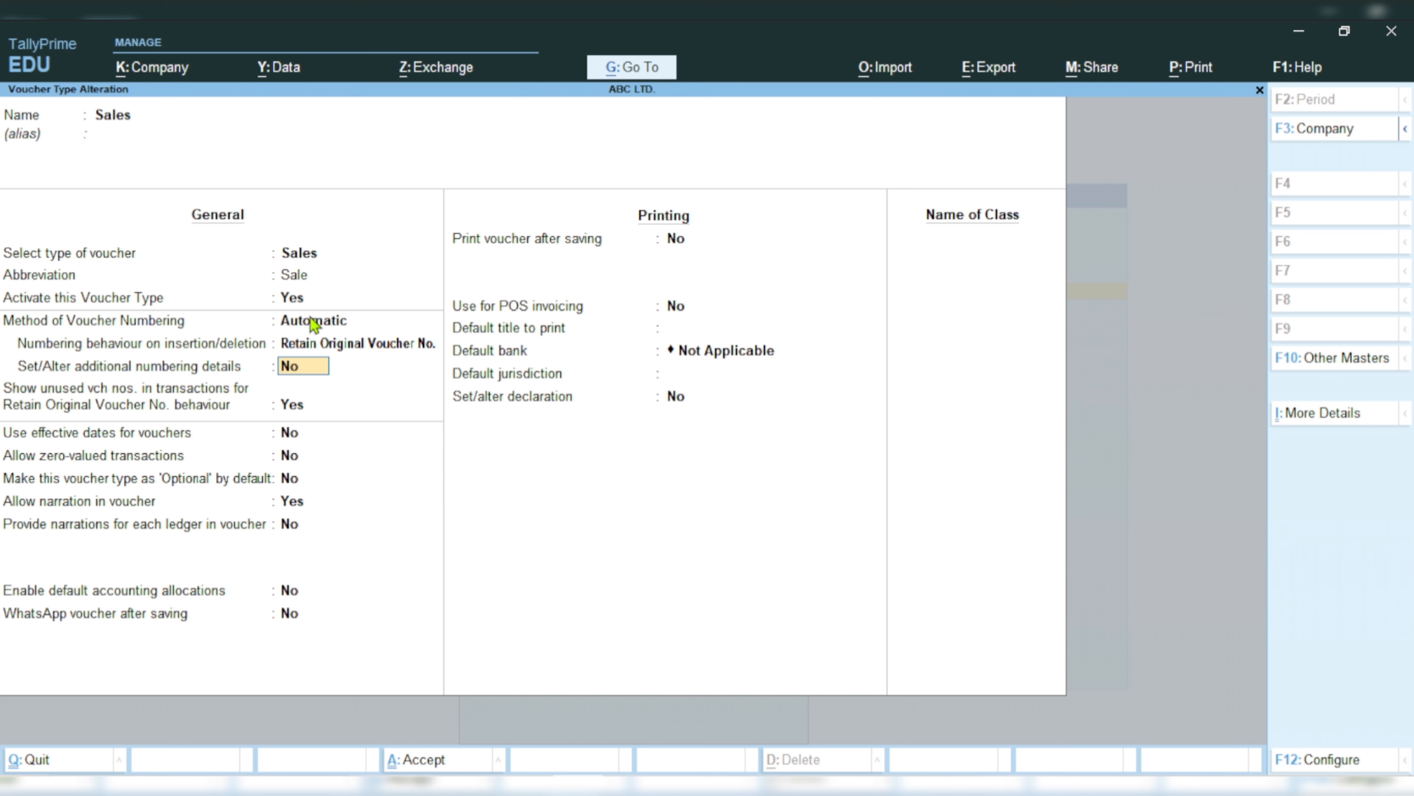
Step: Enable additional numbering details with starting number 1, a numerical part 3 digits wide and zero prefilling set to Yes
{"action": "type", "text": "Y"}
{"action": "key", "text": "Return"}
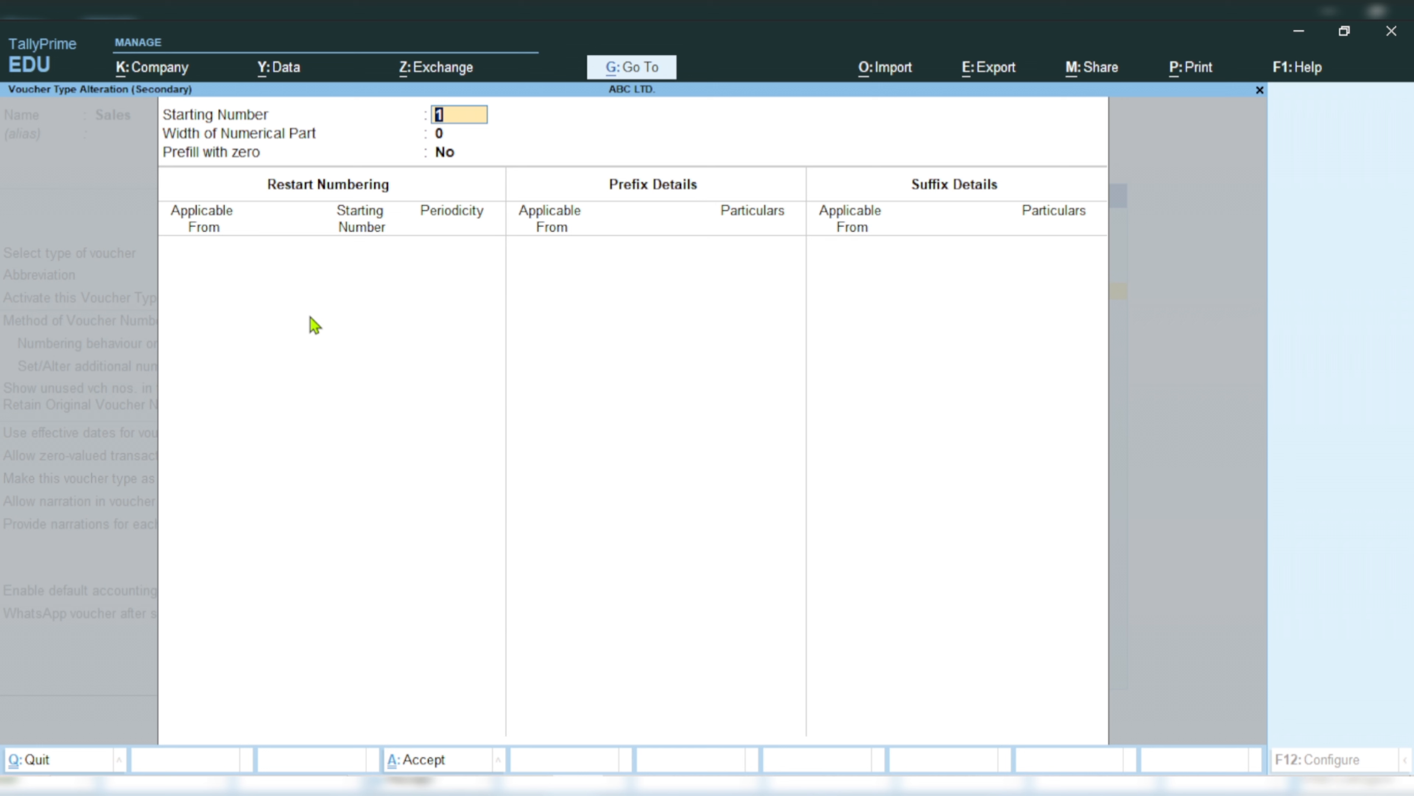
{"action": "key", "text": "Return"}
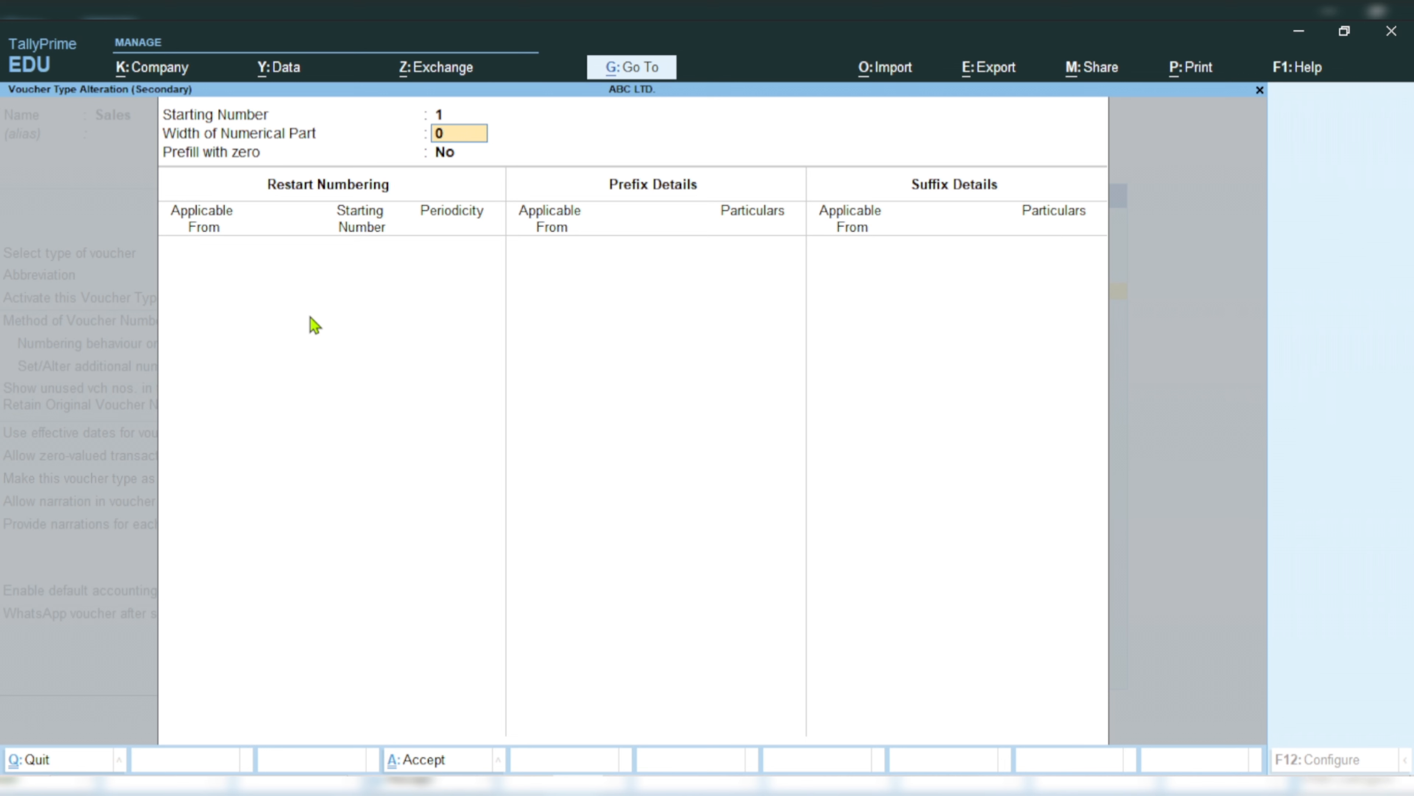
{"action": "type", "text": "3"}
{"action": "key", "text": "Return"}
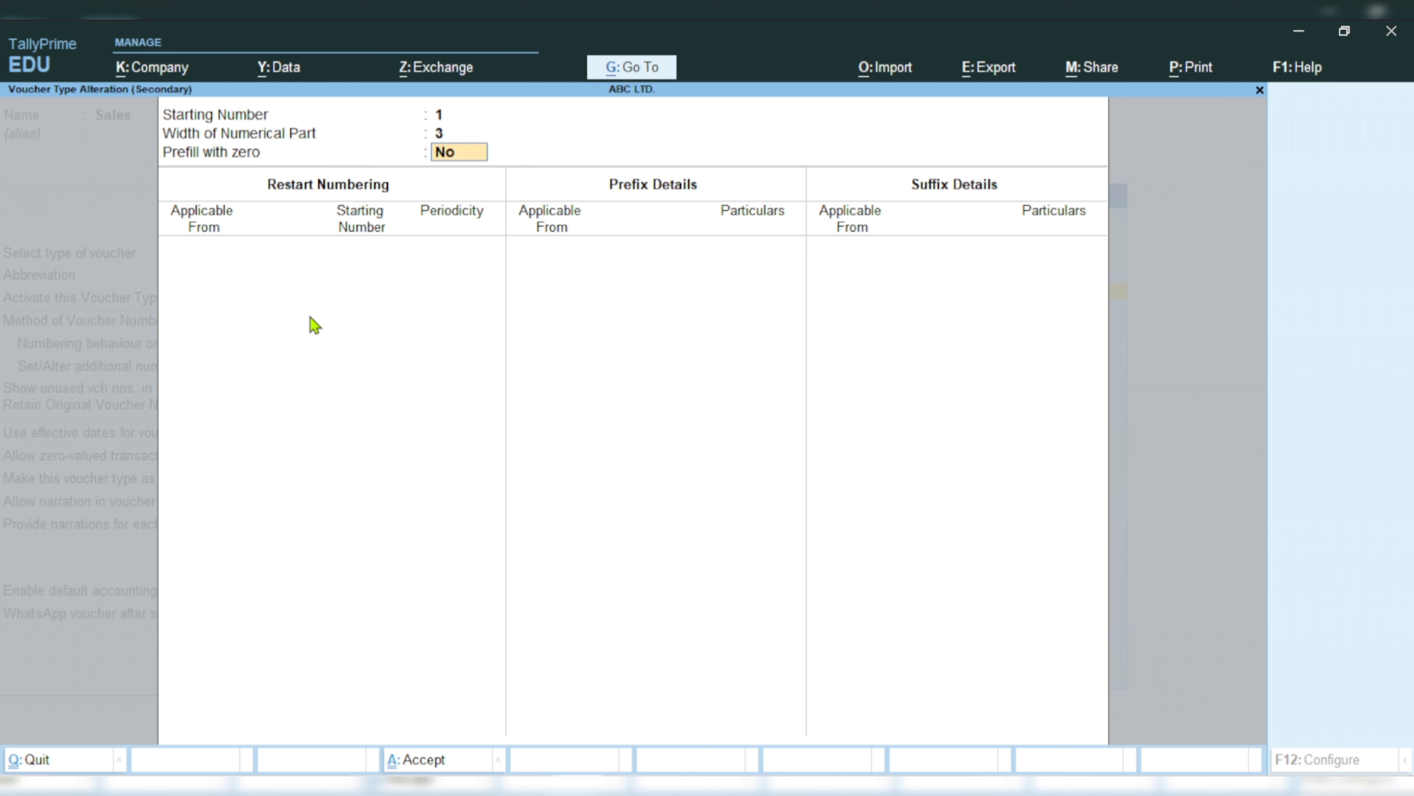
{"action": "type", "text": "Y"}
{"action": "key", "text": "Return"}
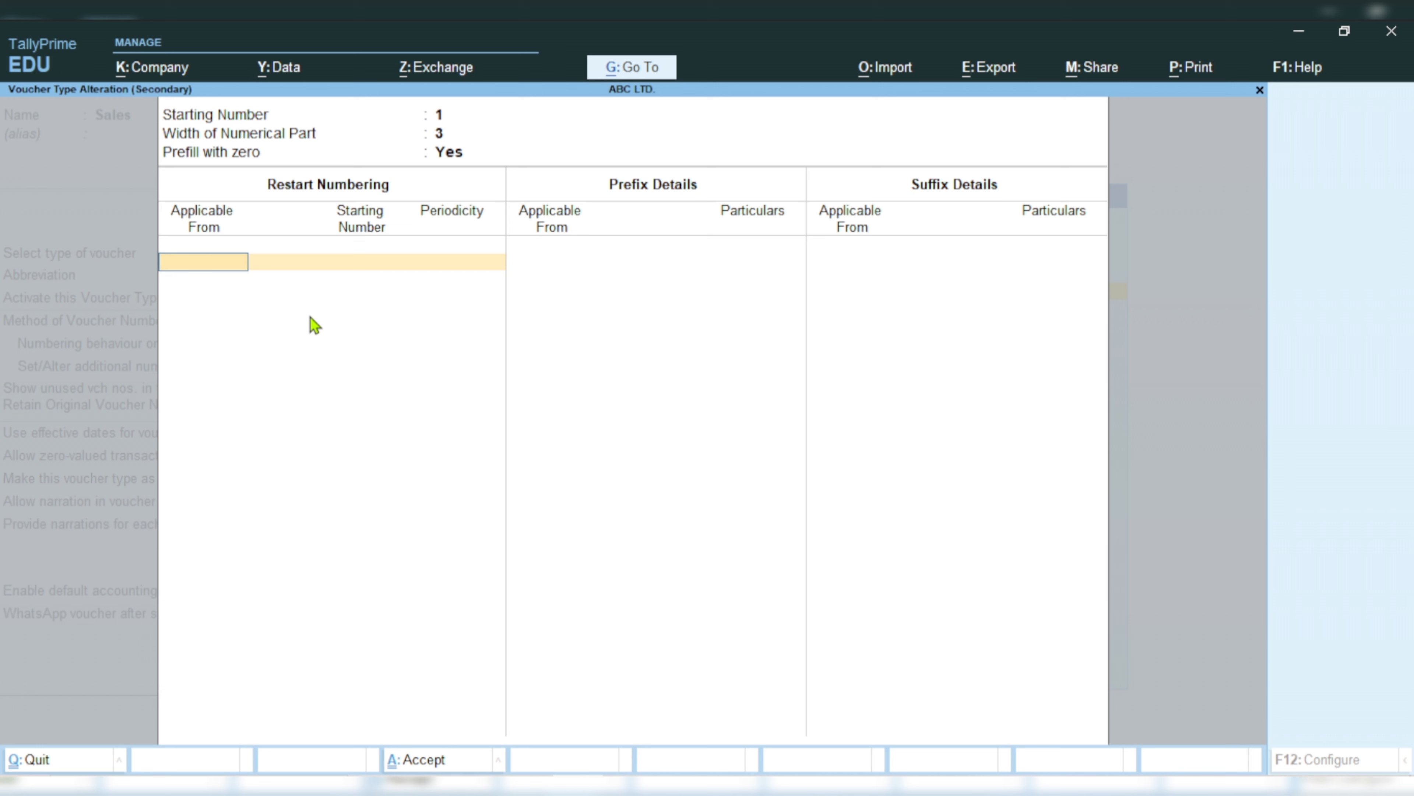
Step: Set the numbering to restart yearly from 1-Apr-24 with starting number 1
{"action": "type", "text": "1-4-2024"}
{"action": "key", "text": "Return"}
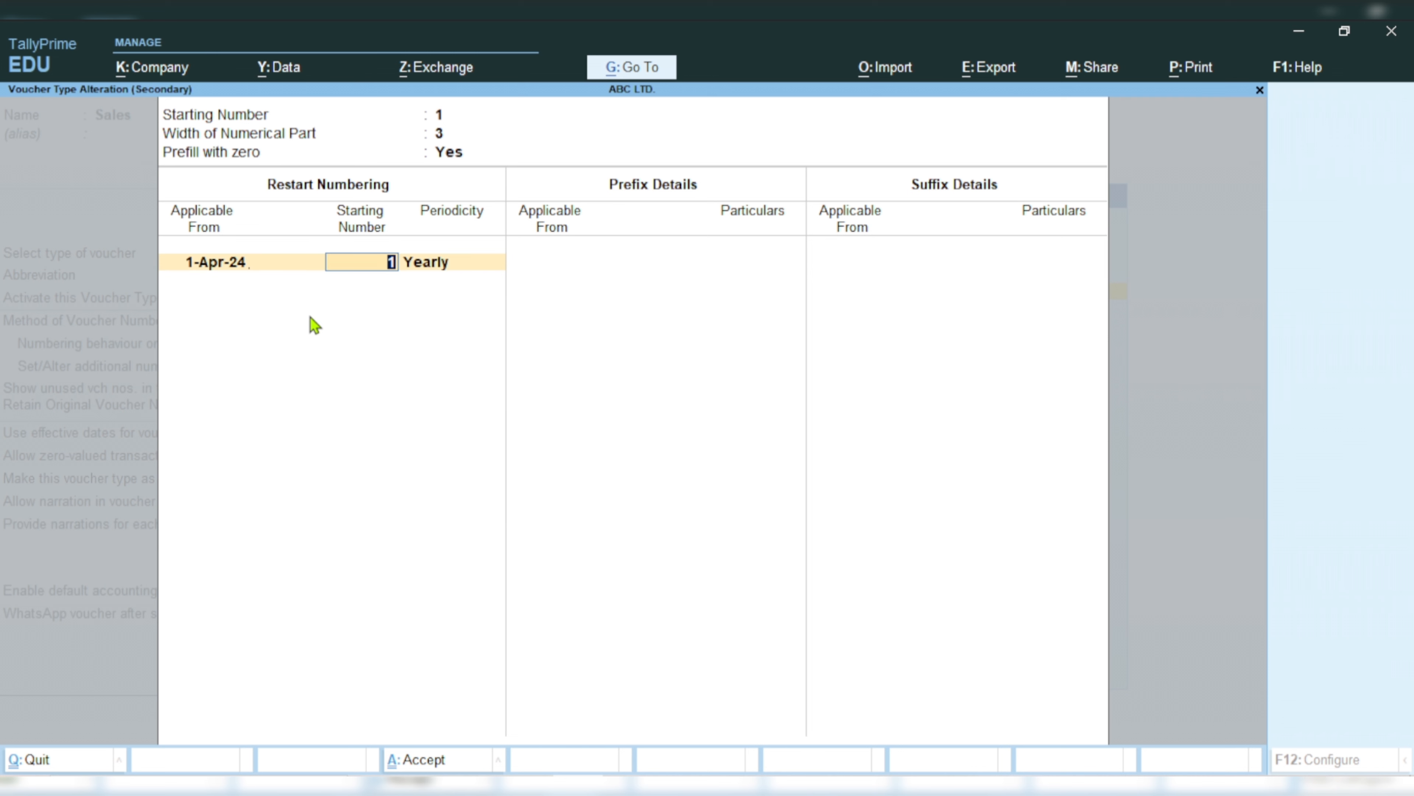
{"action": "key", "text": "Return"}
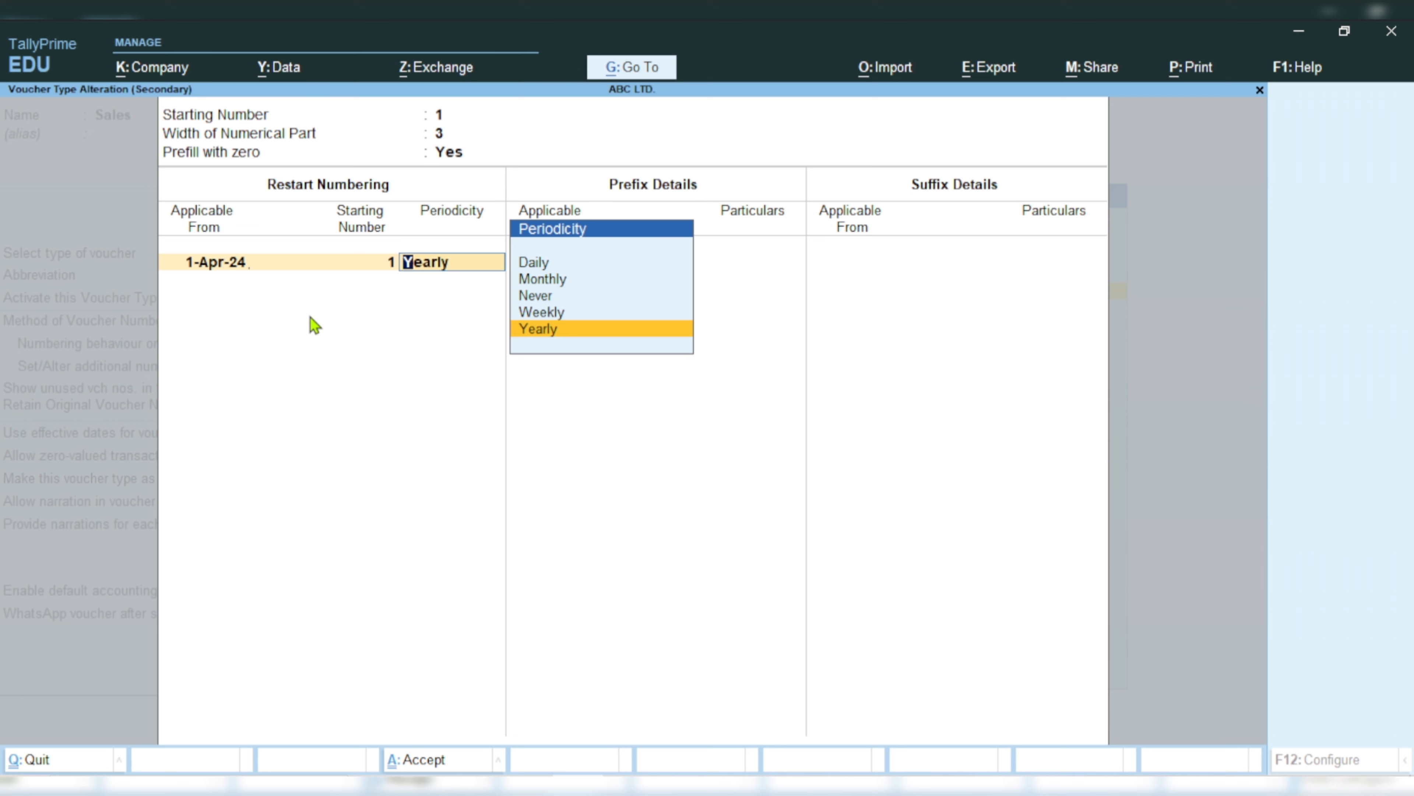
{"action": "key", "text": "Return"}
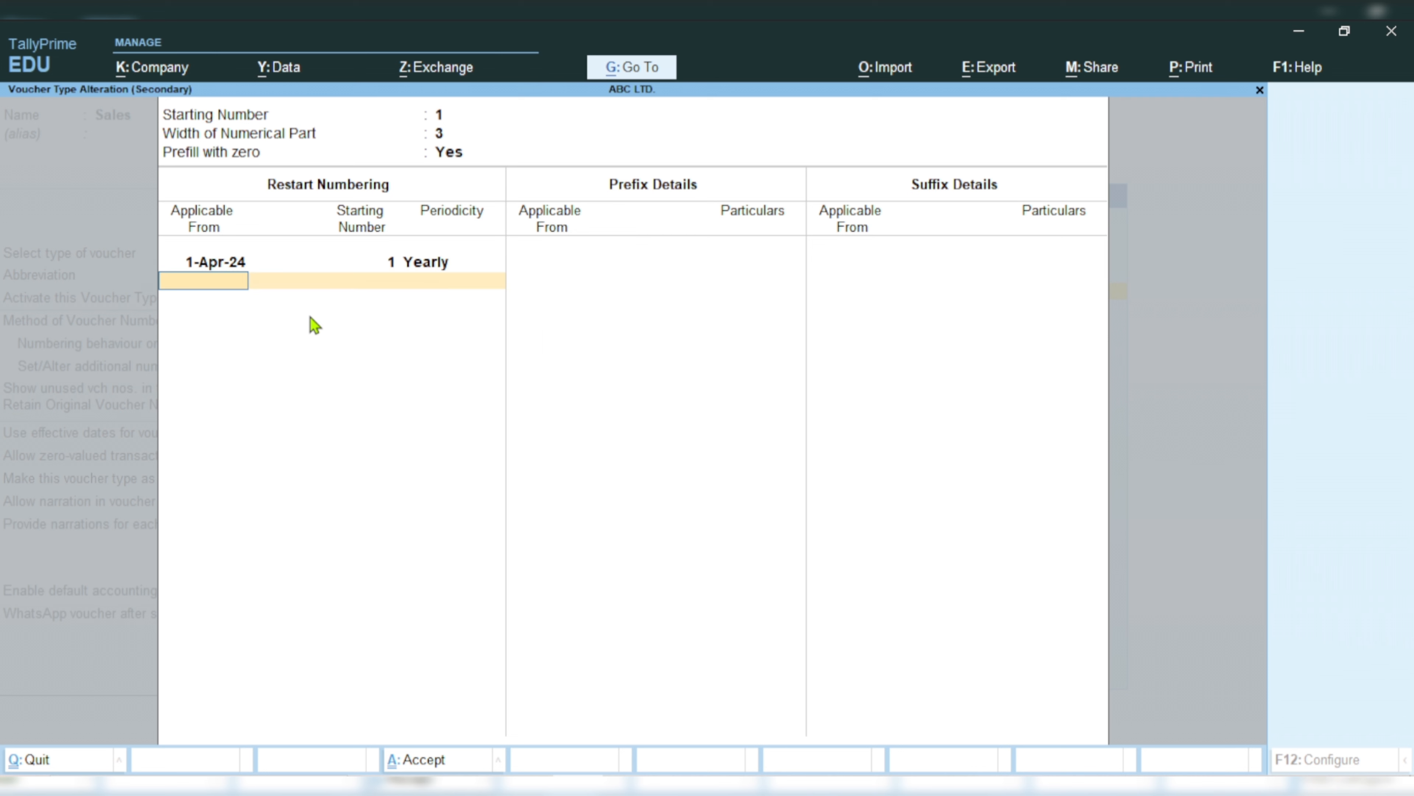
{"action": "key", "text": "Return"}
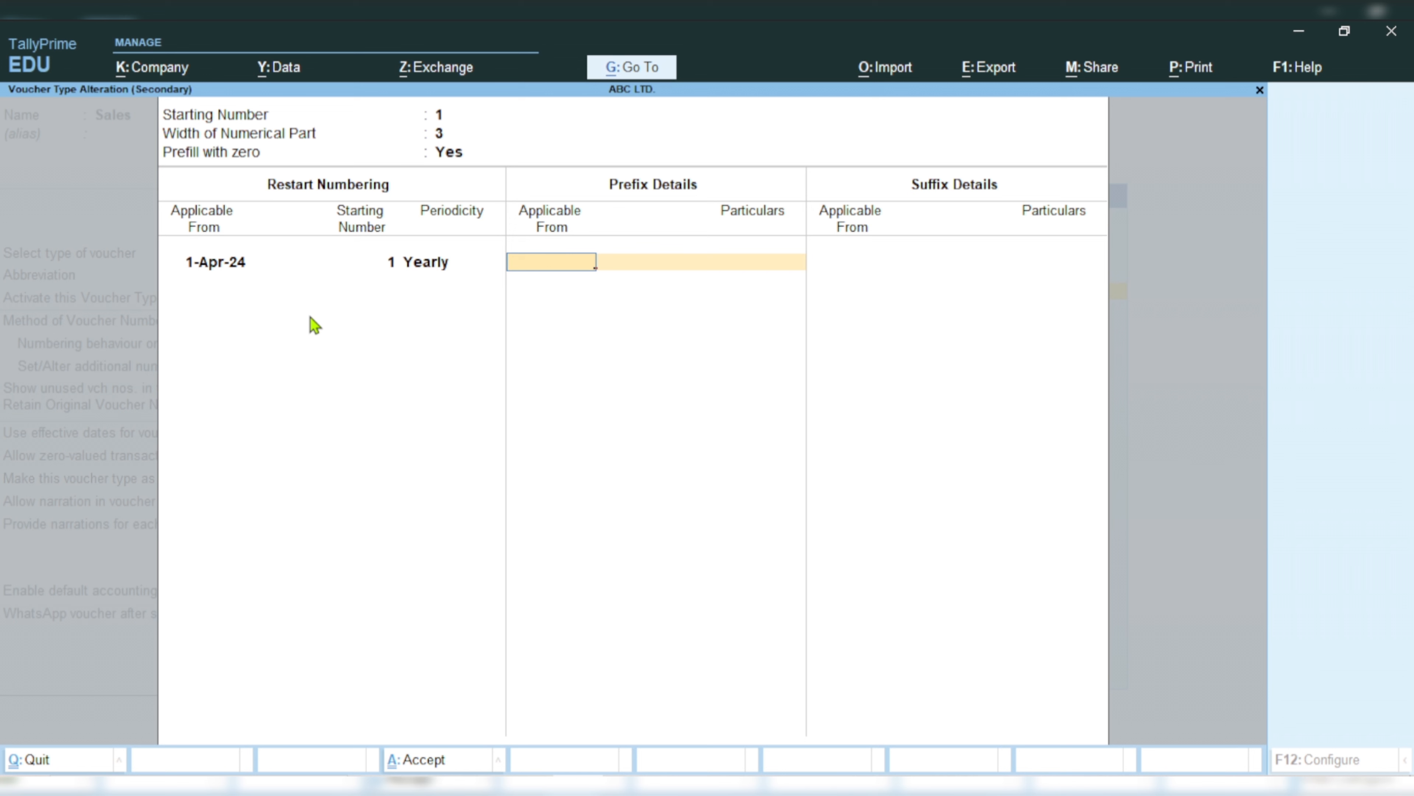
Step: Add the prefix ABC/24-25/ applicable from 1-Apr-24, leave the suffix blank and finish the additional numbering details
{"action": "type", "text": "14"}
{"action": "key", "text": "BackSpace"}
{"action": "type", "text": "-4-2024"}
{"action": "key", "text": "Return"}
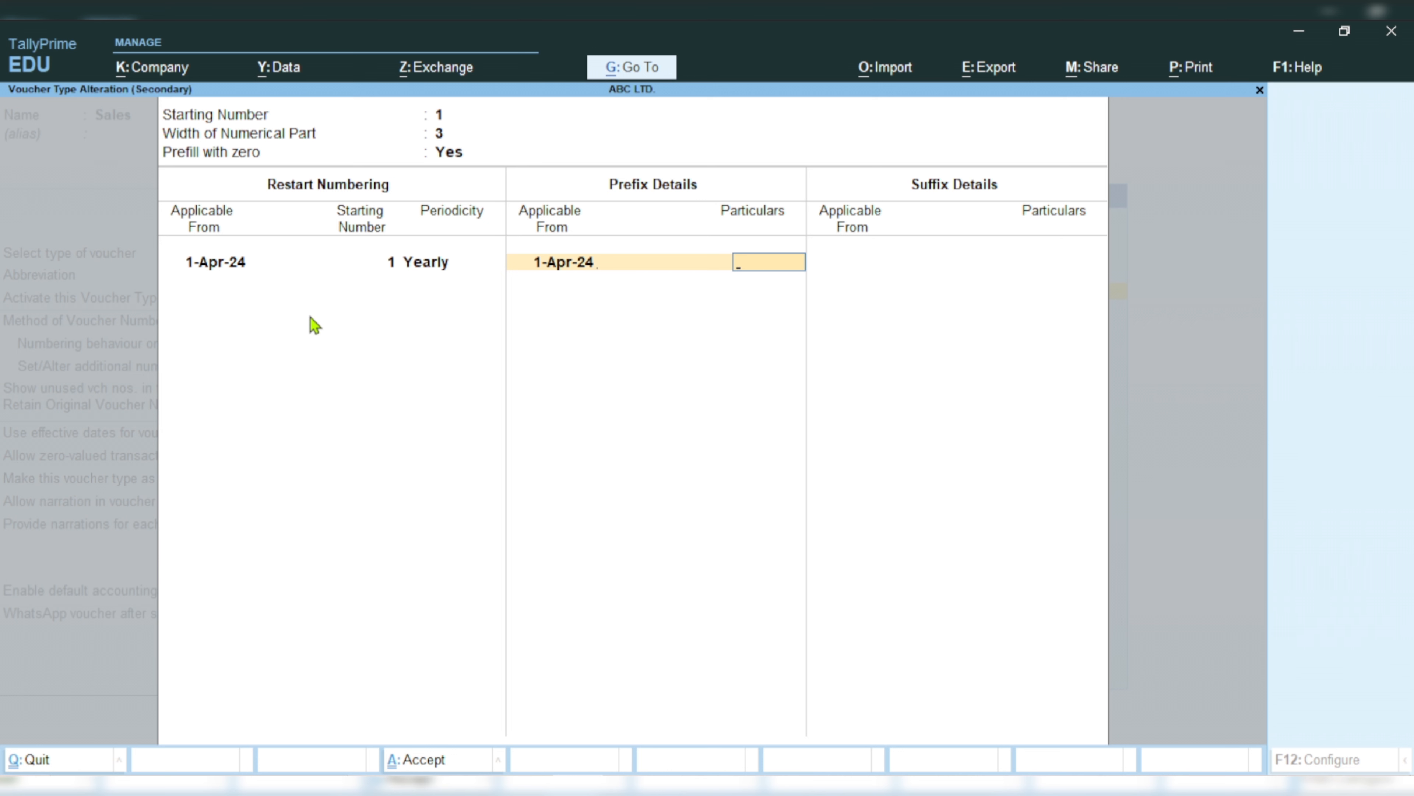
{"action": "type", "text": "ABC/24-25/"}
{"action": "key", "text": "Return"}
{"action": "key", "text": "Return"}
{"action": "key", "text": "Return"}
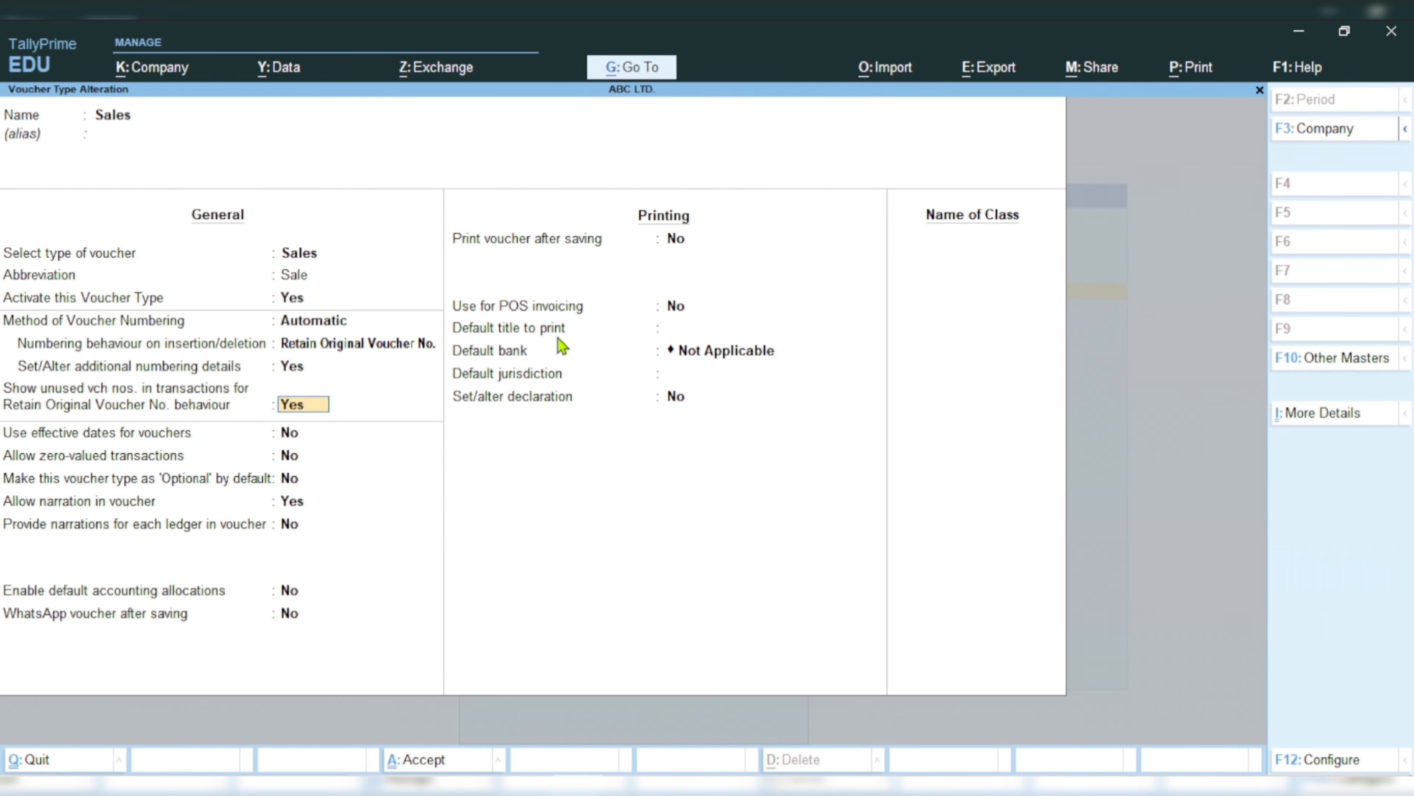
Step: Save the Sales voucher type with the remaining options as they are and update the numbers of existing vouchers
{"action": "key", "text": "Return"}
{"action": "key", "text": "Return"}
{"action": "key", "text": "Return"}
{"action": "key", "text": "Return"}
{"action": "key", "text": "Return"}
{"action": "key", "text": "ctrl"}
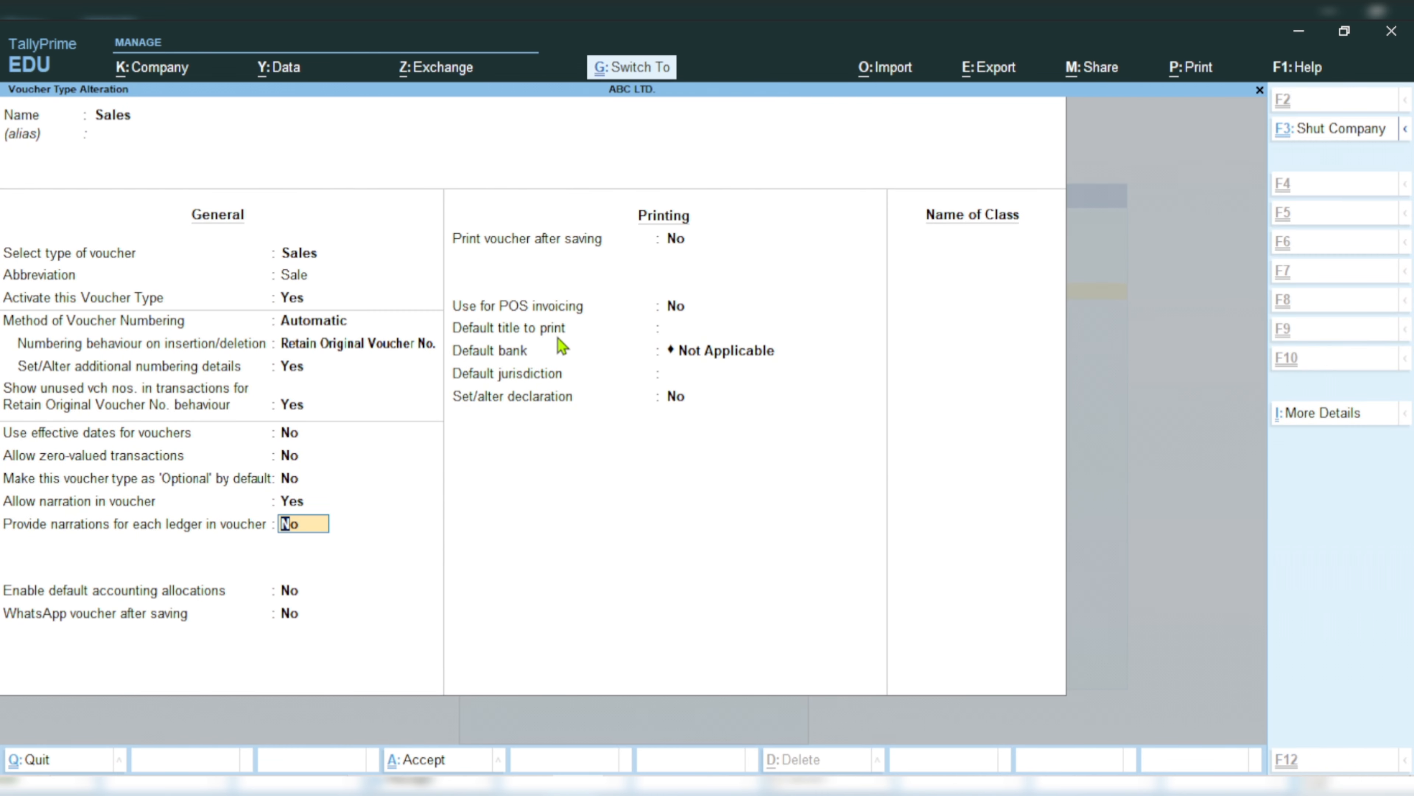
{"action": "key", "text": "ctrl+a"}
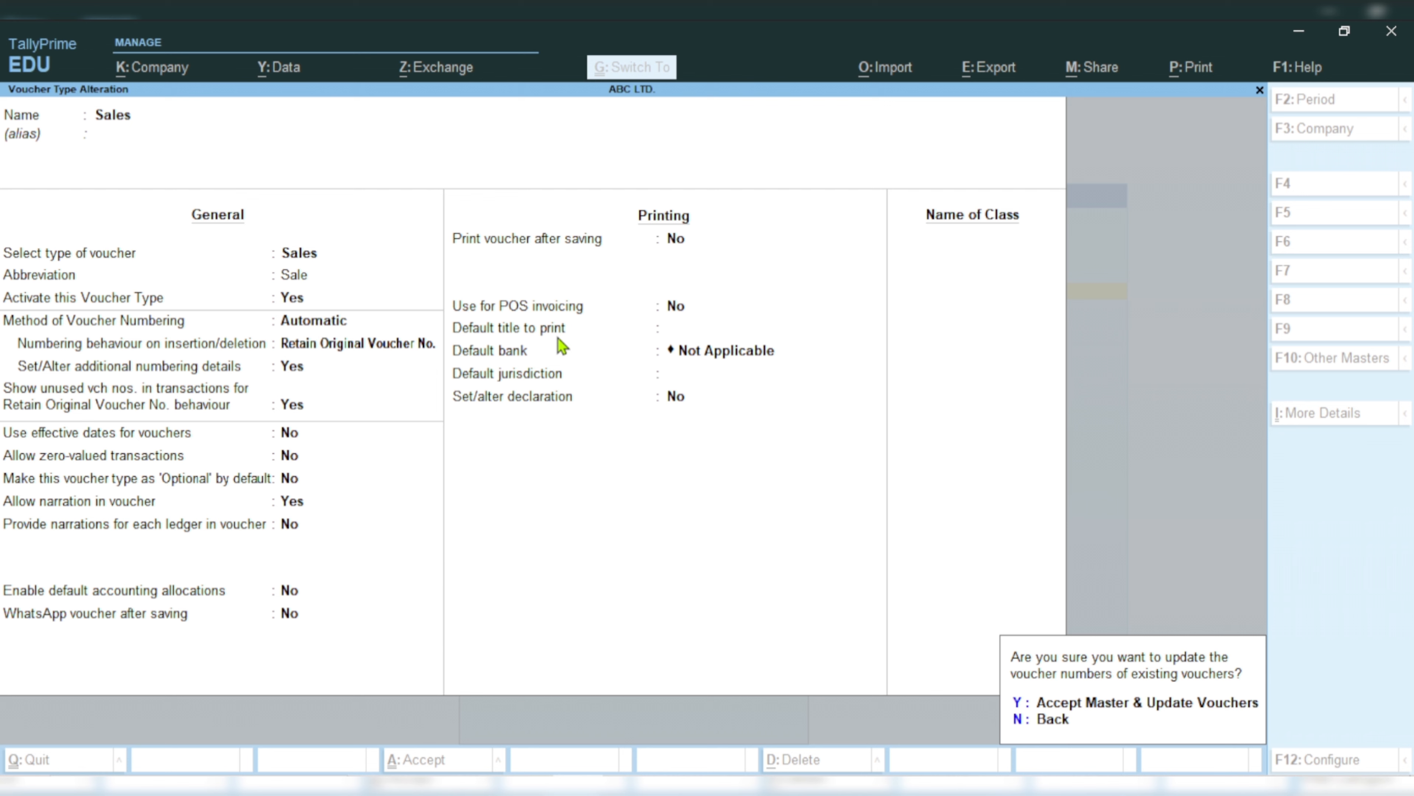
{"action": "key", "text": "y"}
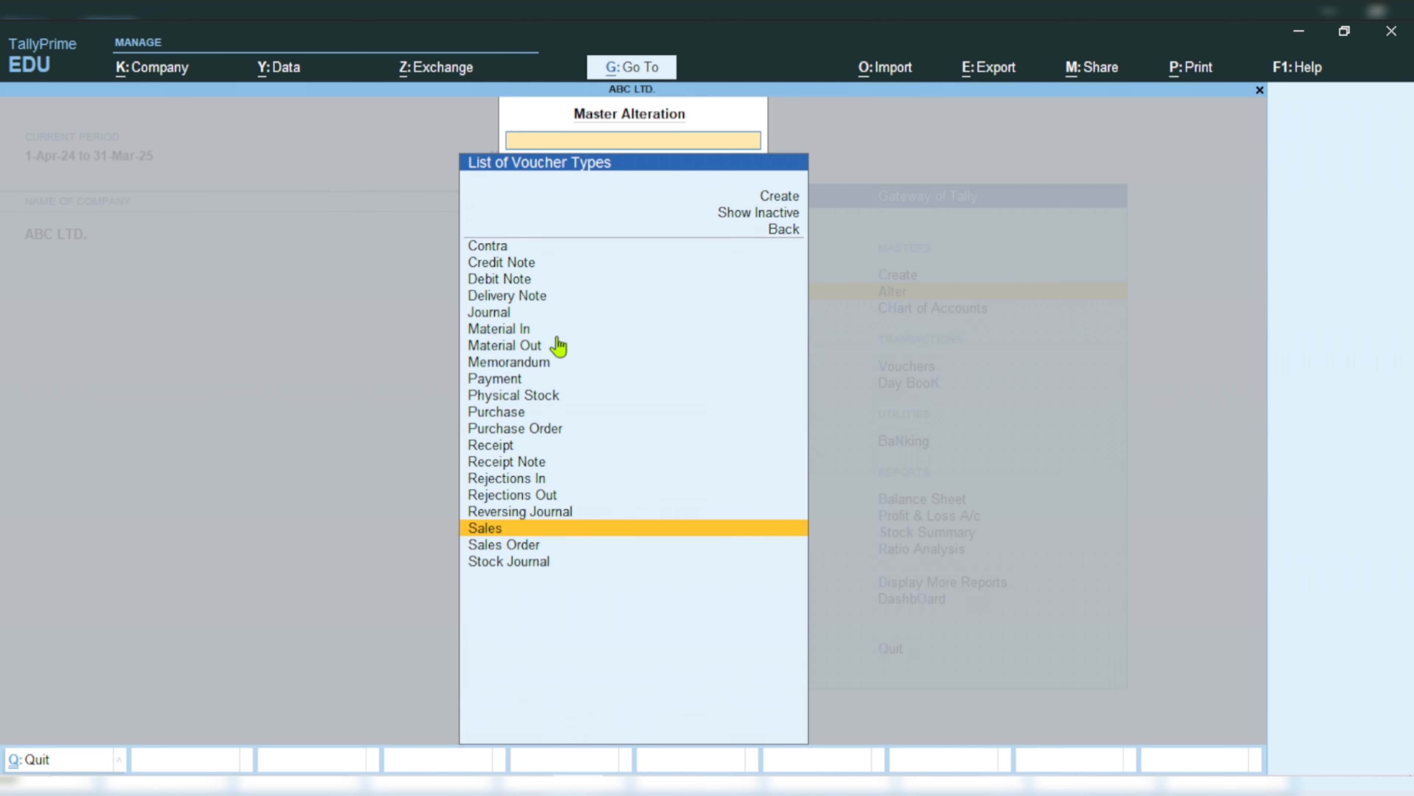
Step: Open the April voucher list of the Sales Register and examine the numbers of the existing sales vouchers
{"action": "key", "text": "Escape"}
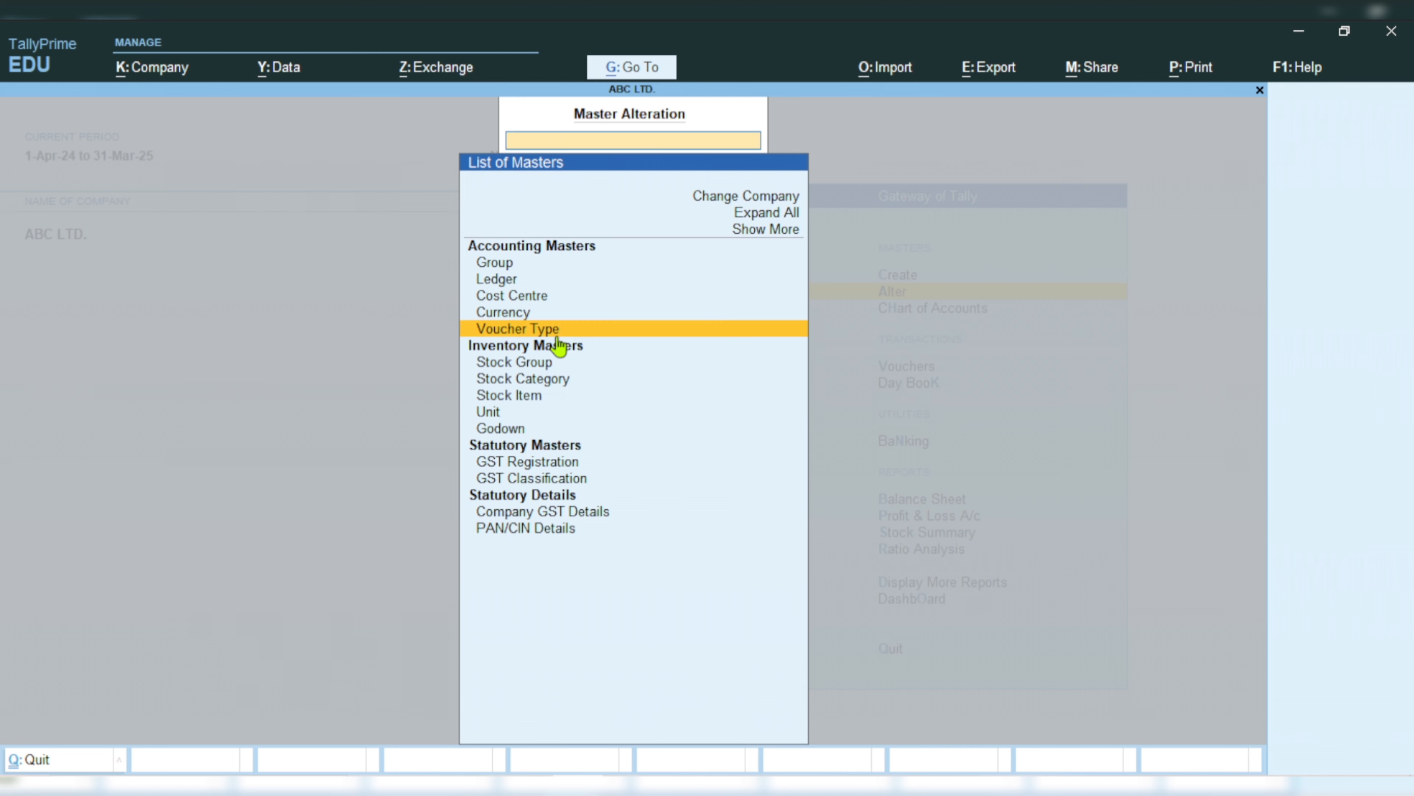
{"action": "key", "text": "Escape"}
{"action": "key", "text": "Up"}
{"action": "key", "text": "Escape"}
{"action": "key", "text": "Escape"}
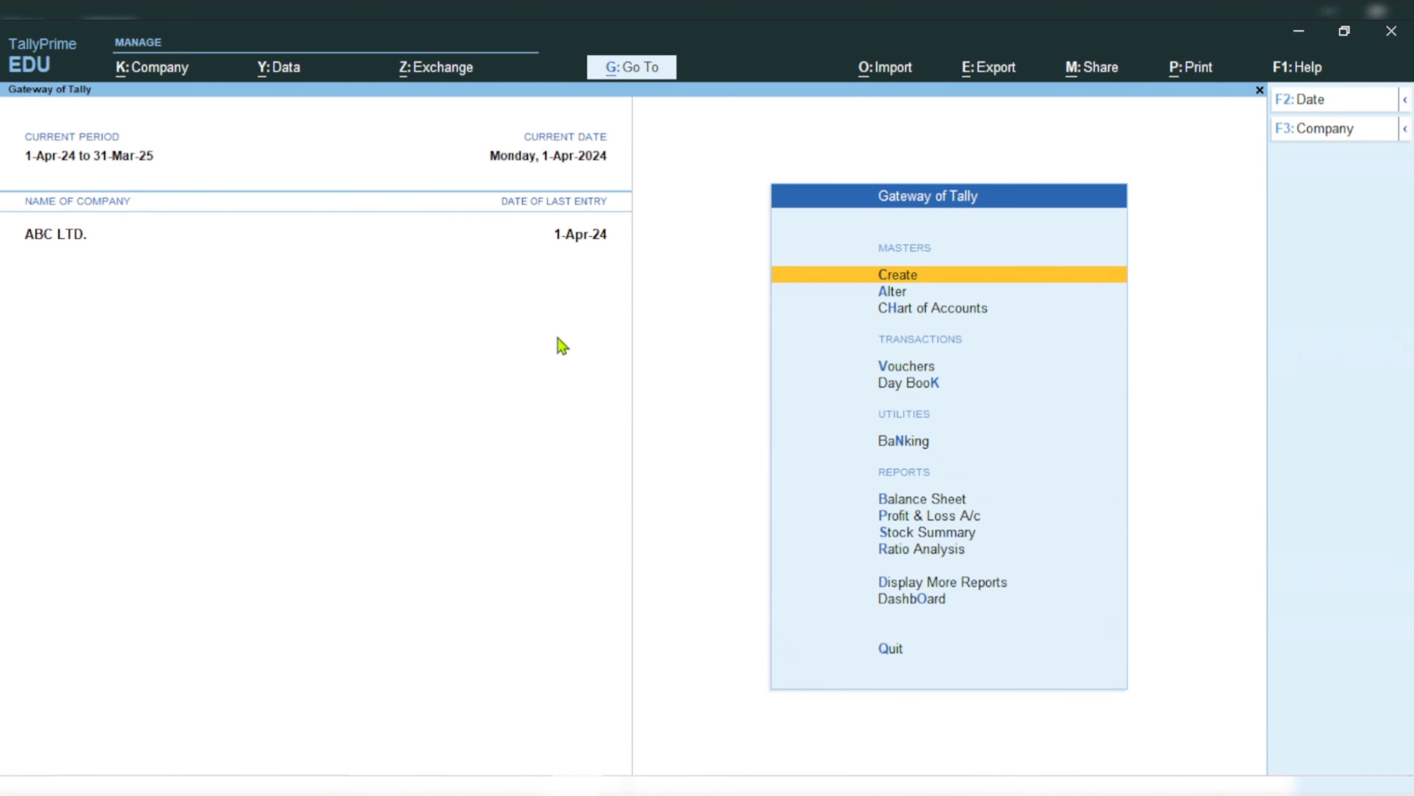
{"action": "key", "text": "d"}
{"action": "key", "text": "a"}
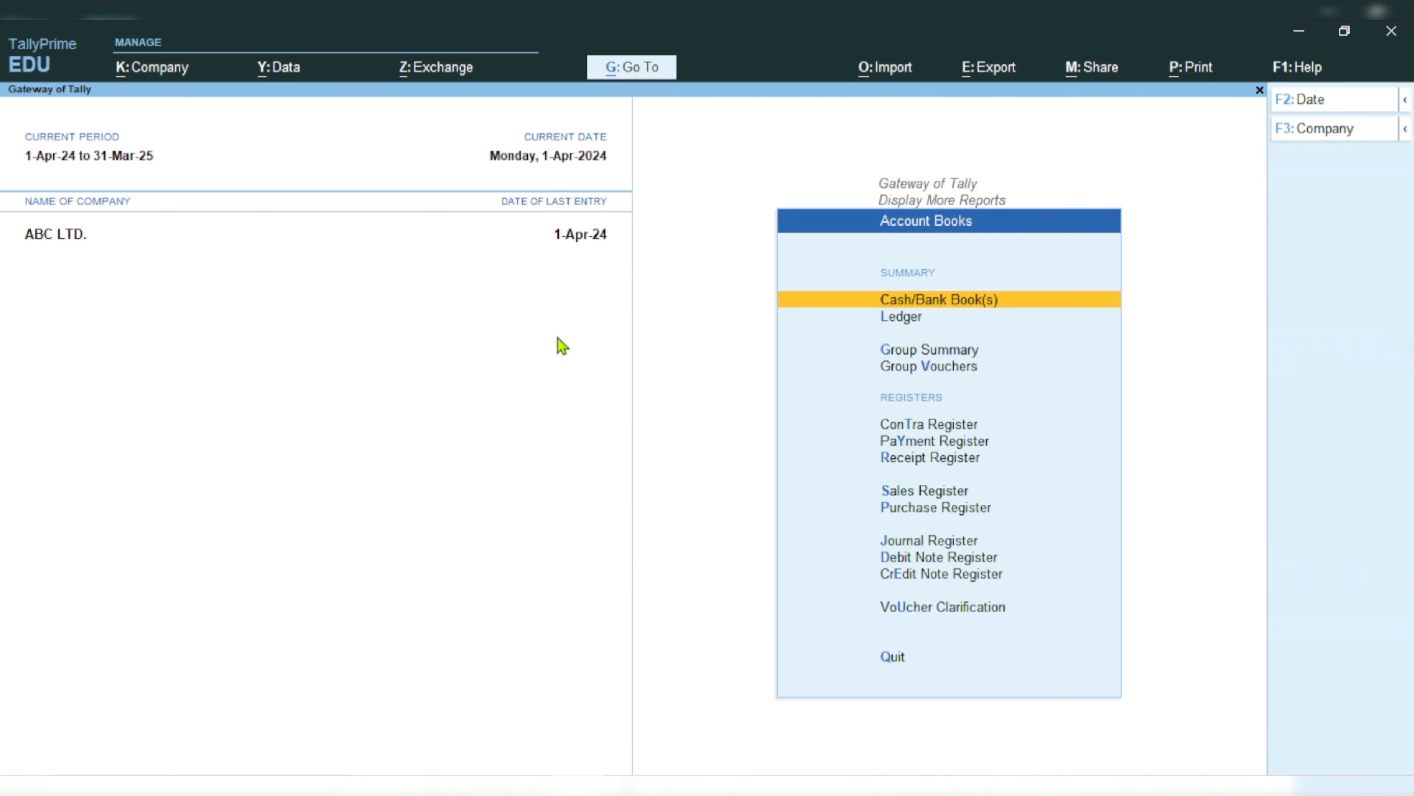
{"action": "key", "text": "s"}
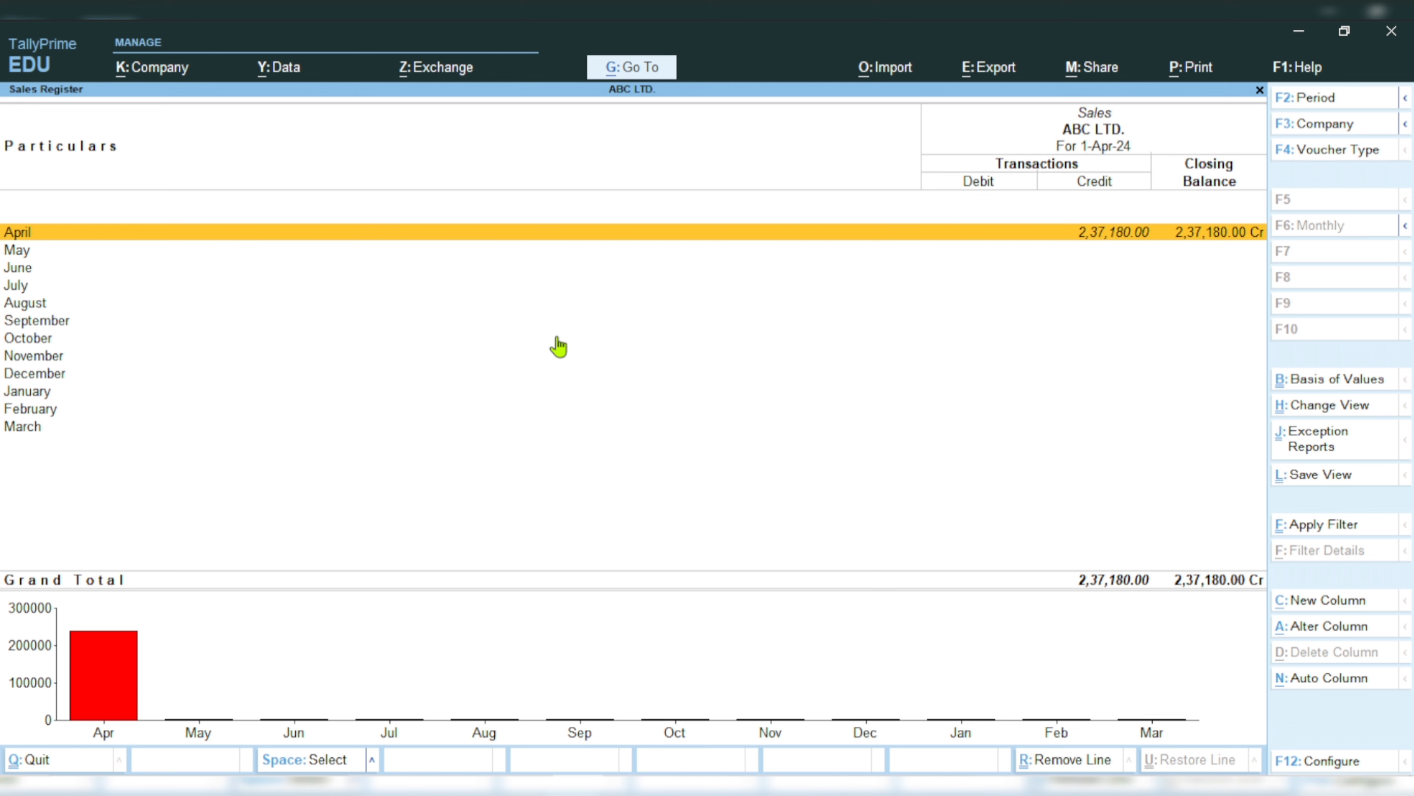
{"action": "key", "text": "Return"}
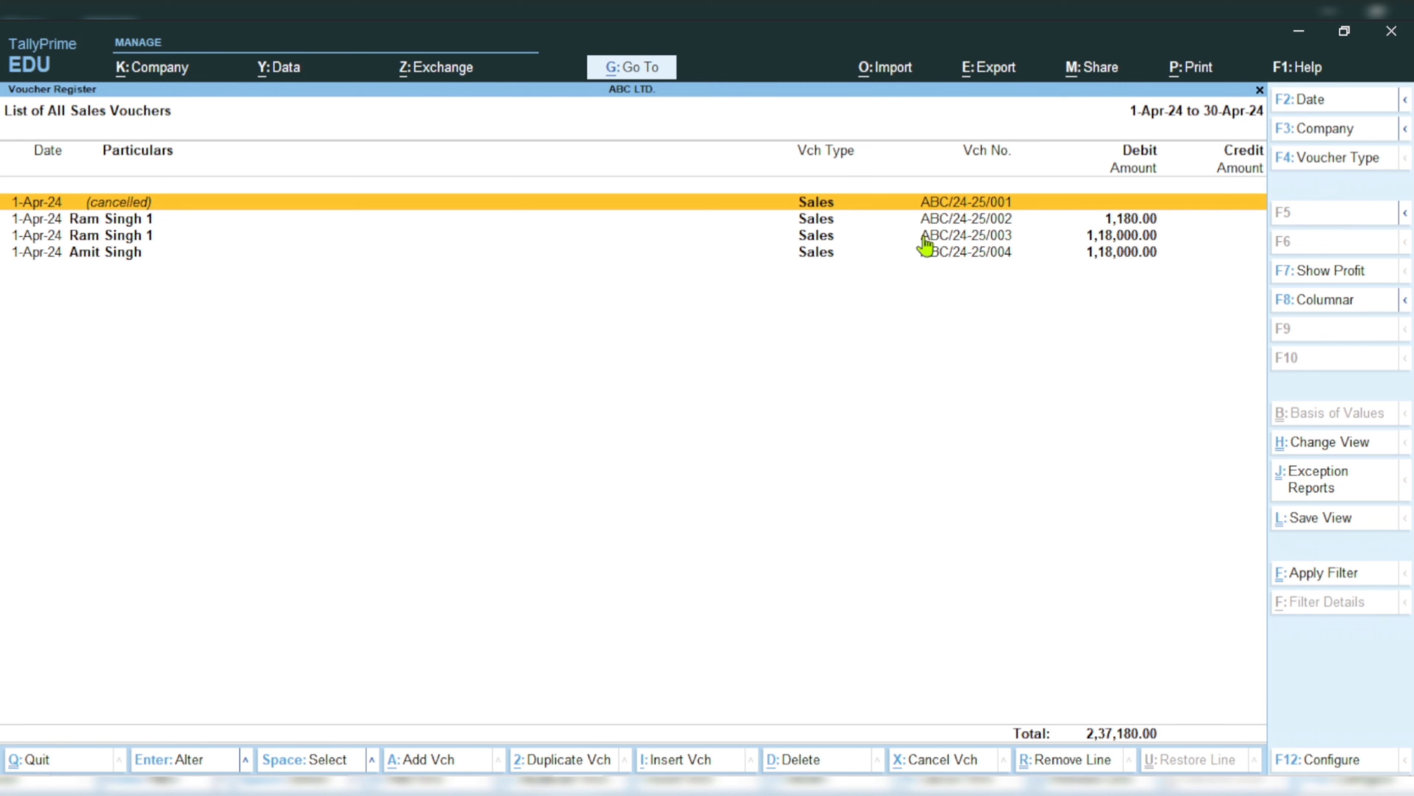
{"action": "key", "text": "Down"}
{"action": "key", "text": "Down"}
{"action": "key", "text": "Down"}
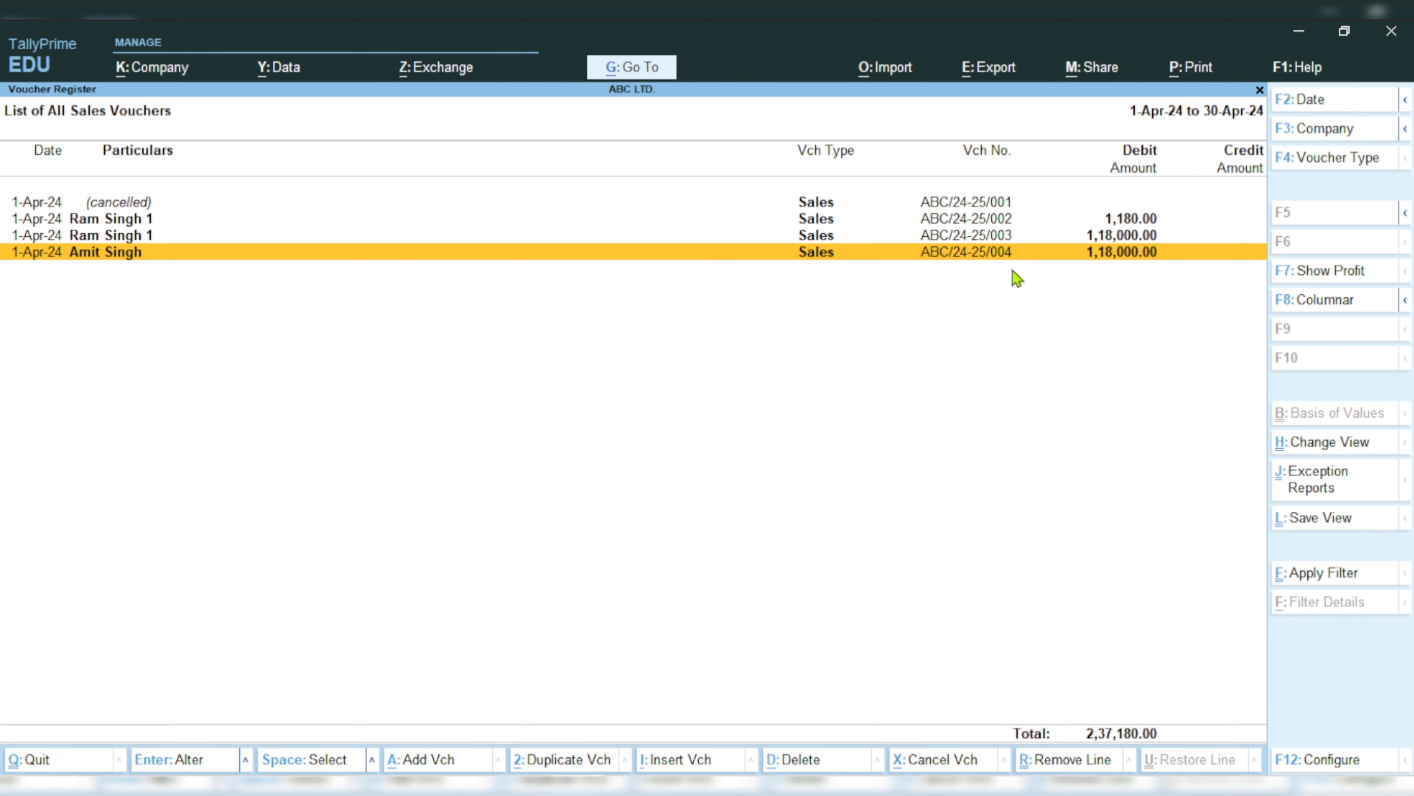
Step: Leave the register and open a blank Sales voucher to check the number assigned to the next invoice
{"action": "key", "text": "Escape"}
{"action": "key", "text": "Escape"}
{"action": "key", "text": "Escape"}
{"action": "key", "text": "Escape"}
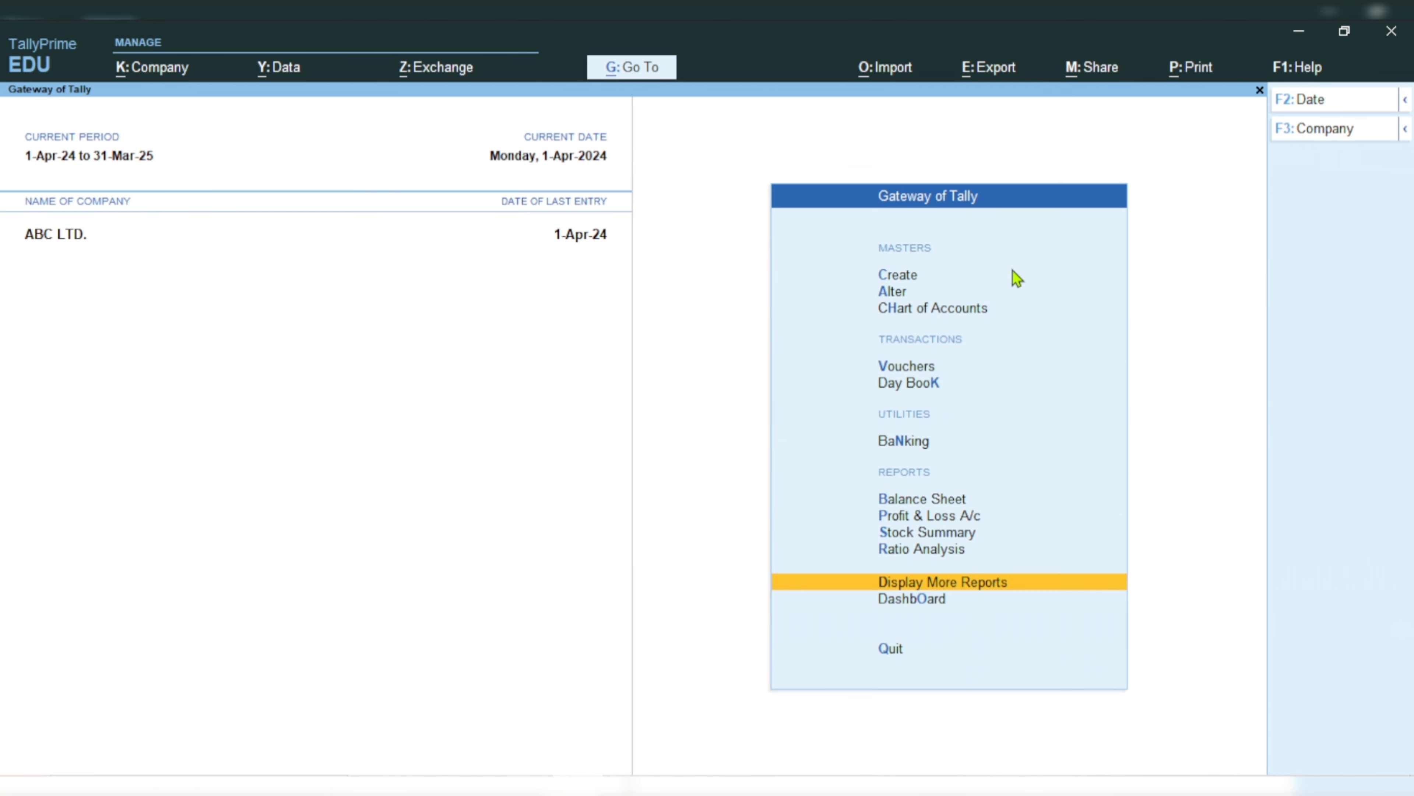
{"action": "key", "text": "v"}
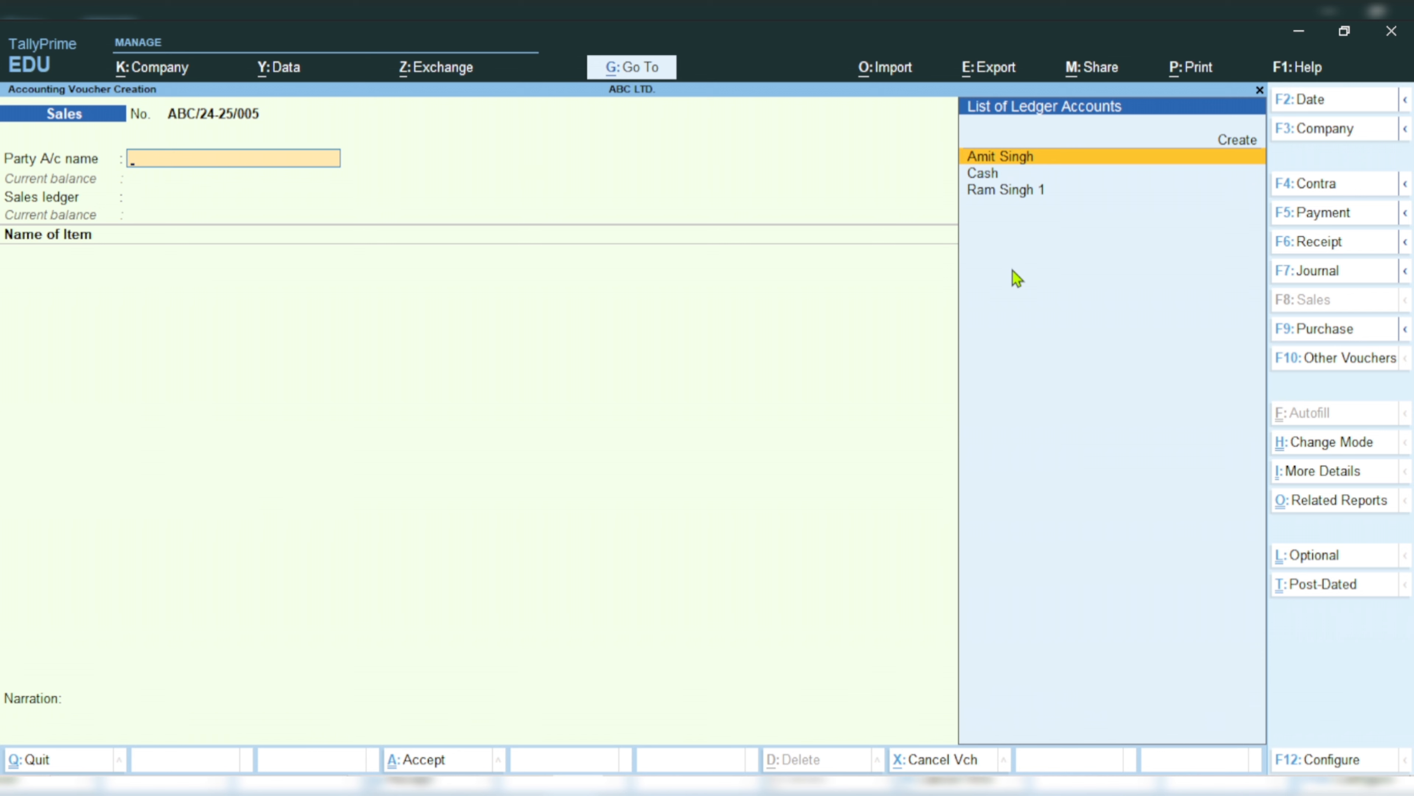
{"action": "key", "text": "Escape"}
{"action": "key", "text": "Return"}
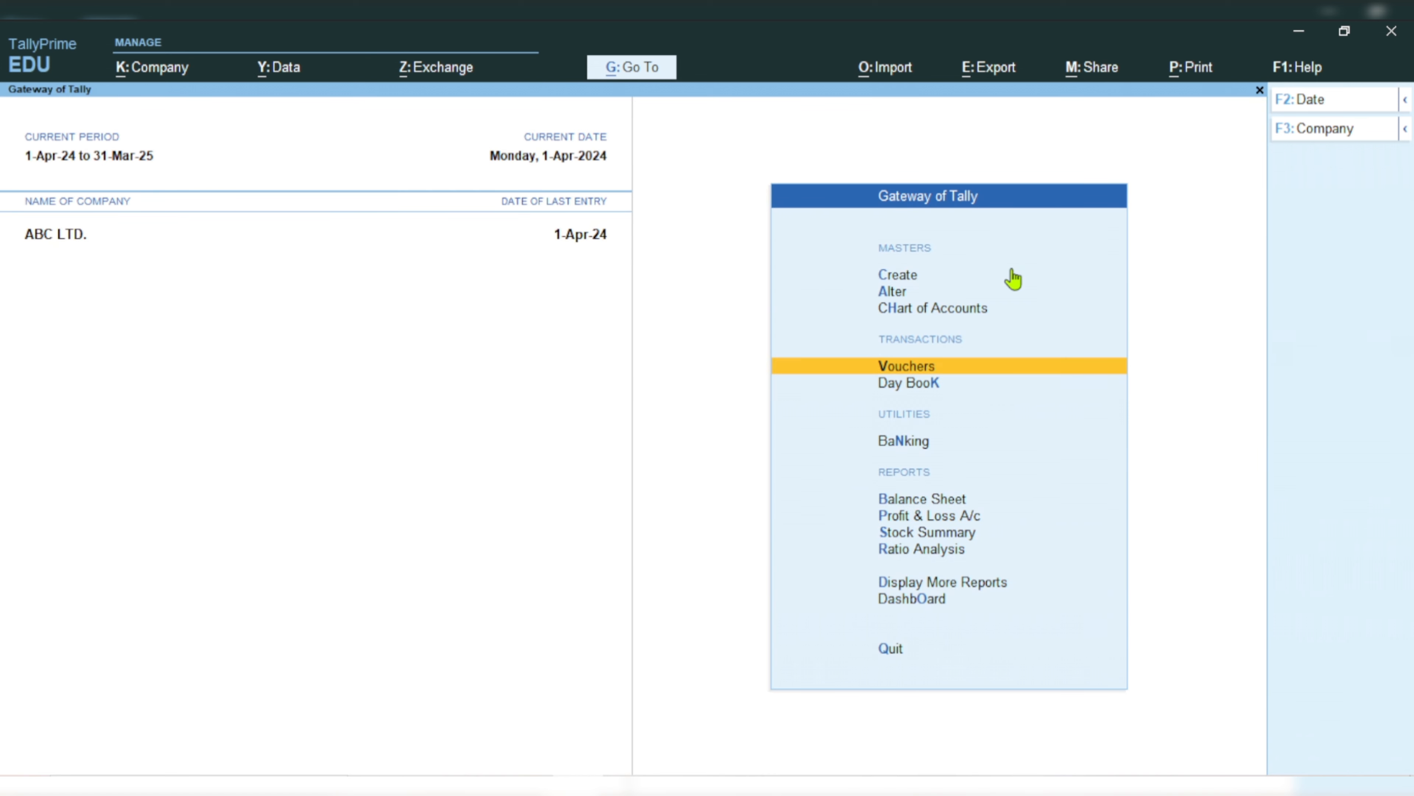
{"action": "key", "text": "v"}
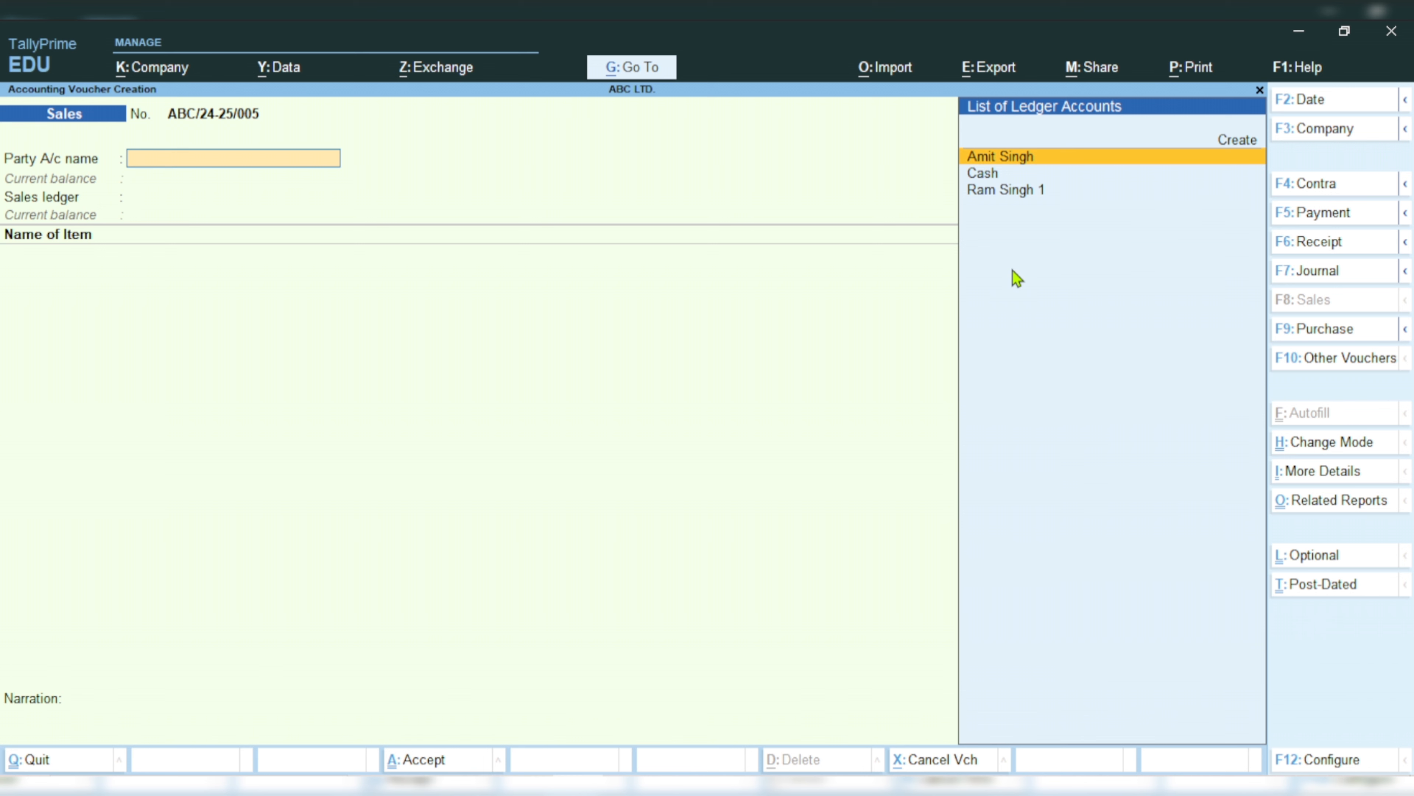
{"action": "key", "text": "F6"}
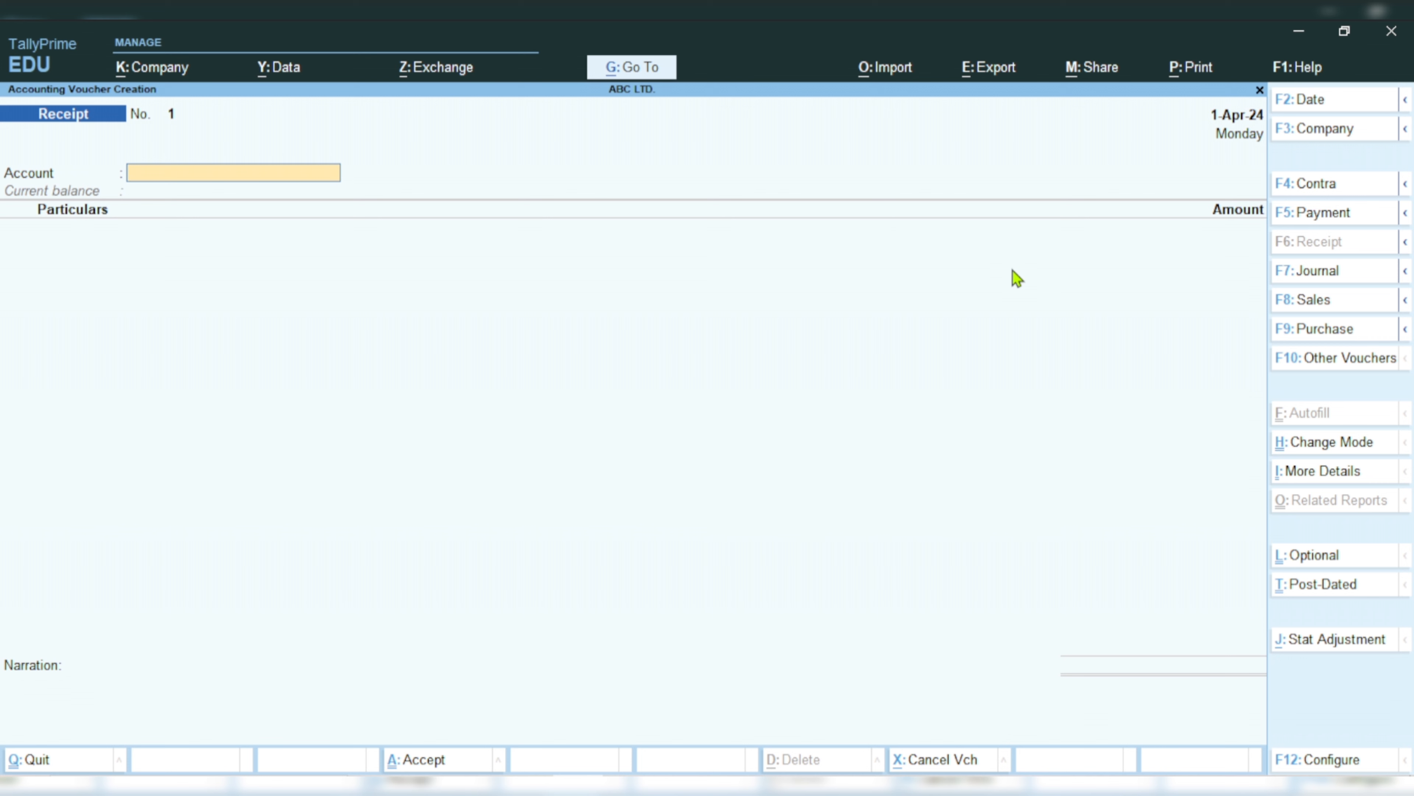
{"action": "key", "text": "F8"}
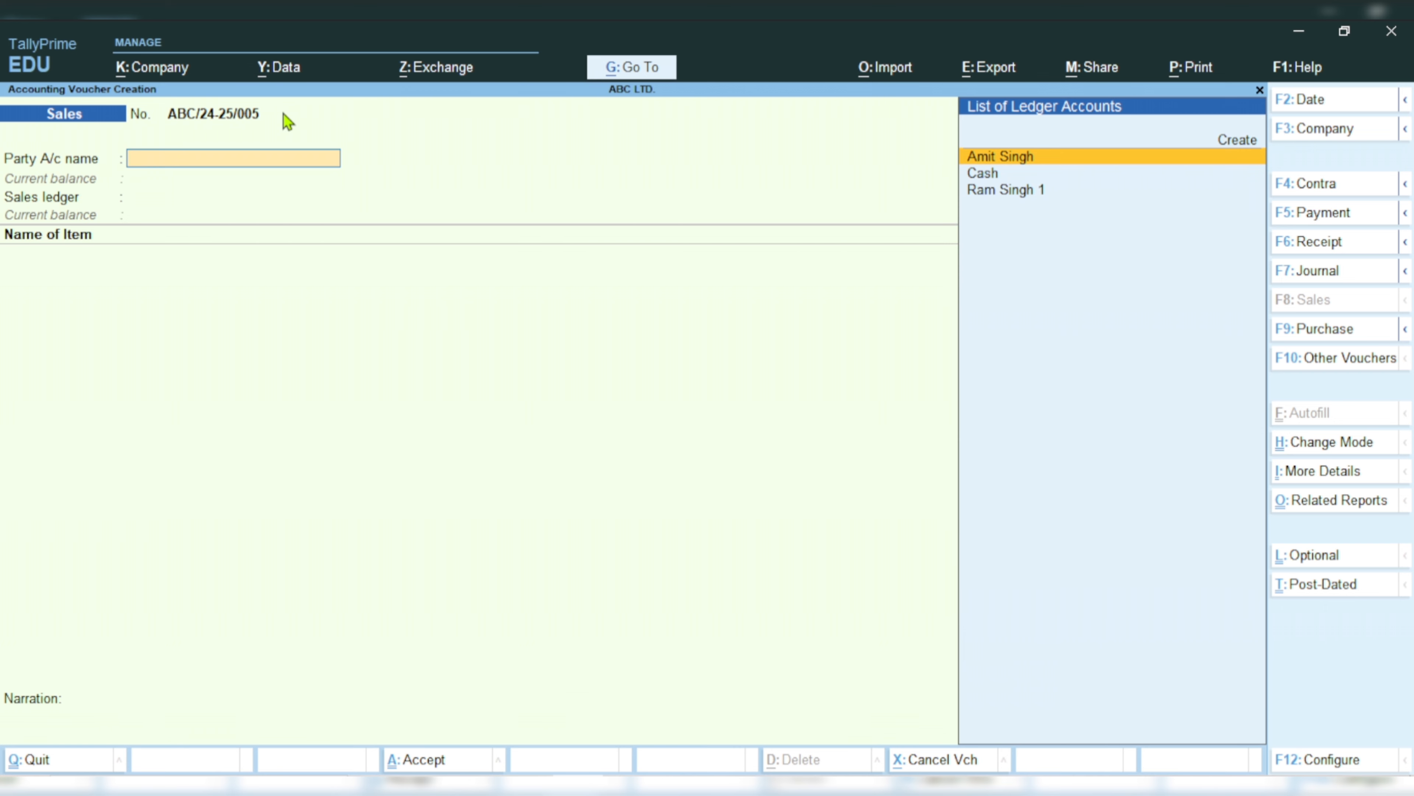
Step: Open the Sales voucher type for alteration and set its additional numbering details option to Yes
{"action": "key", "text": "Escape"}
{"action": "key", "text": "Up"}
{"action": "key", "text": "Up"}
{"action": "key", "text": "Up"}
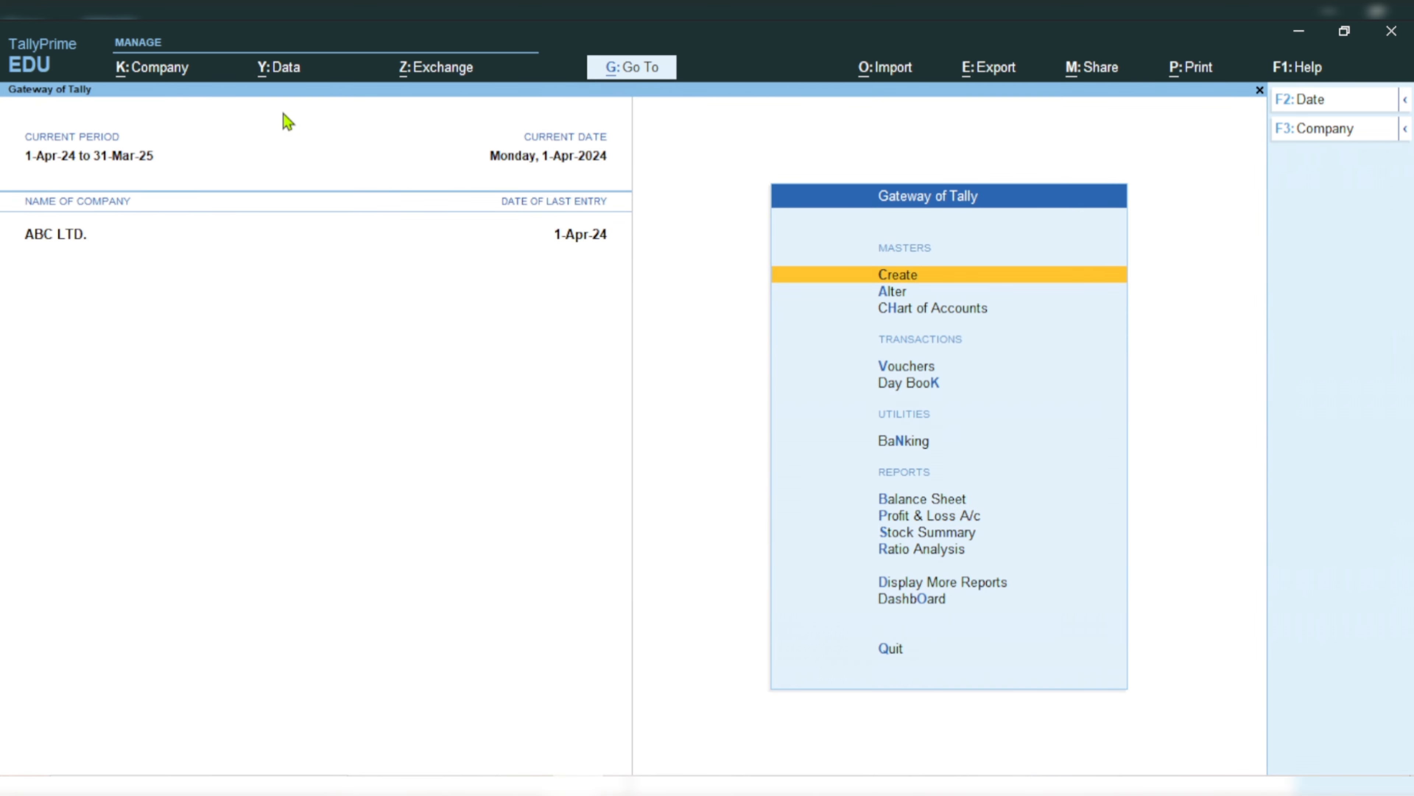
{"action": "key", "text": "Down"}
{"action": "key", "text": "Return"}
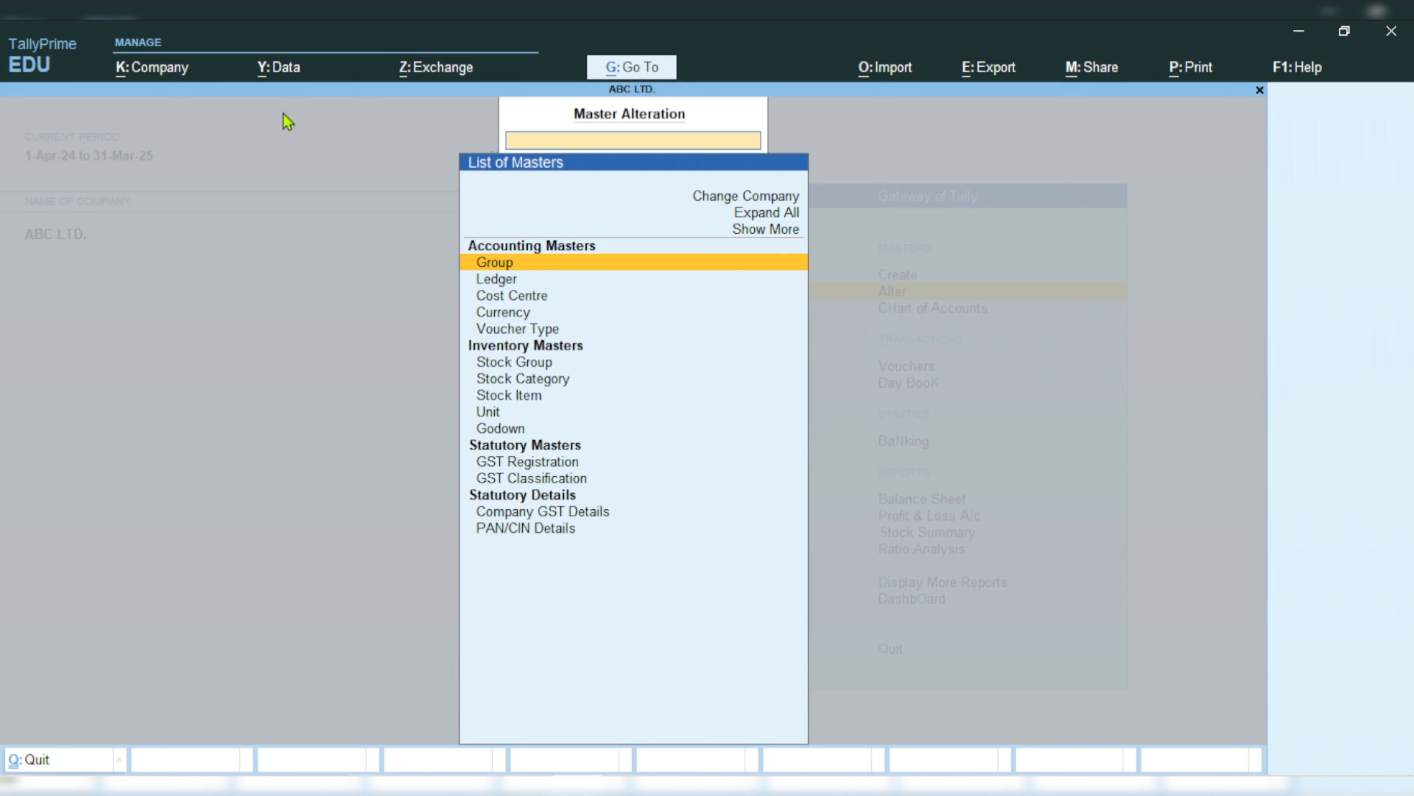
{"action": "type", "text": "VO"}
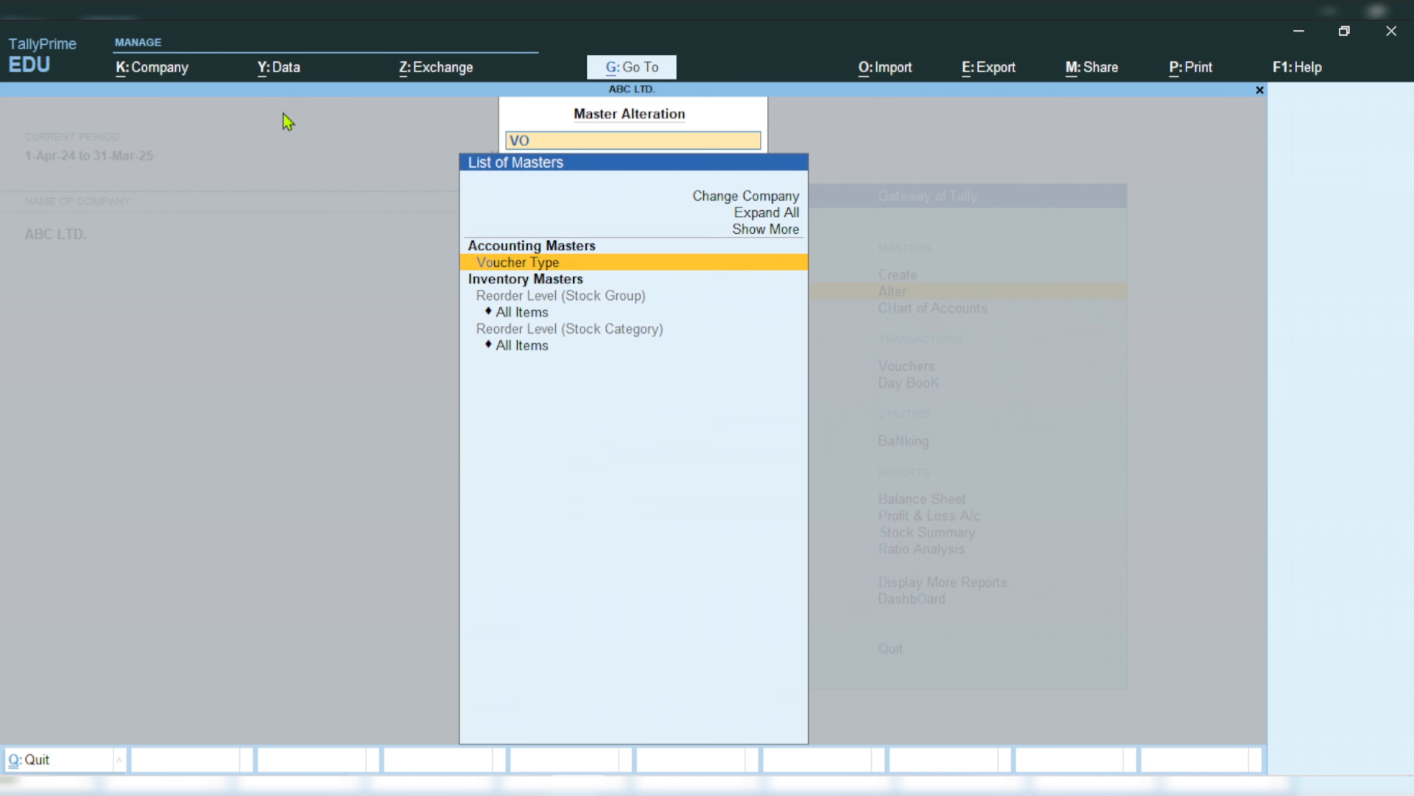
{"action": "key", "text": "Return"}
{"action": "type", "text": "SAL"}
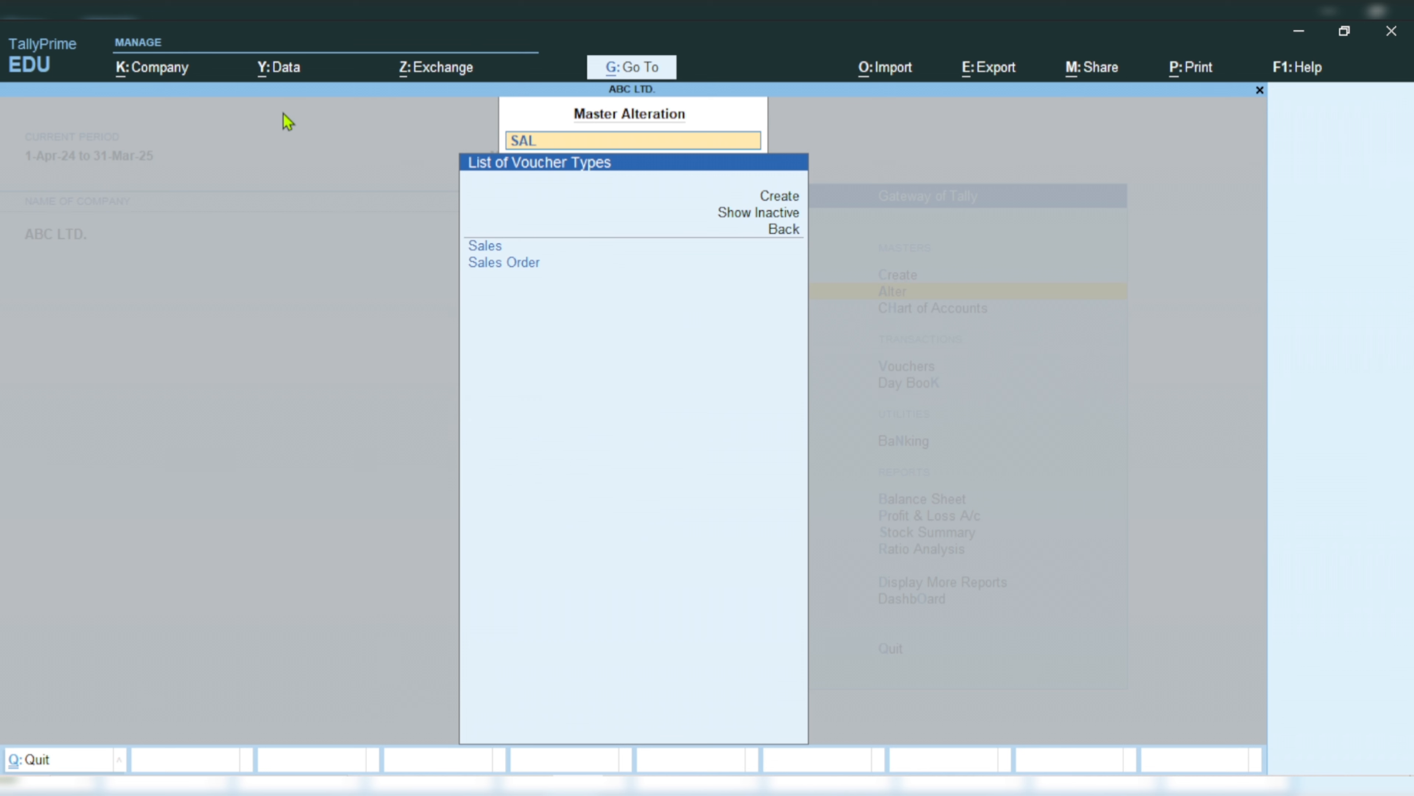
{"action": "key", "text": "Down"}
{"action": "key", "text": "Up"}
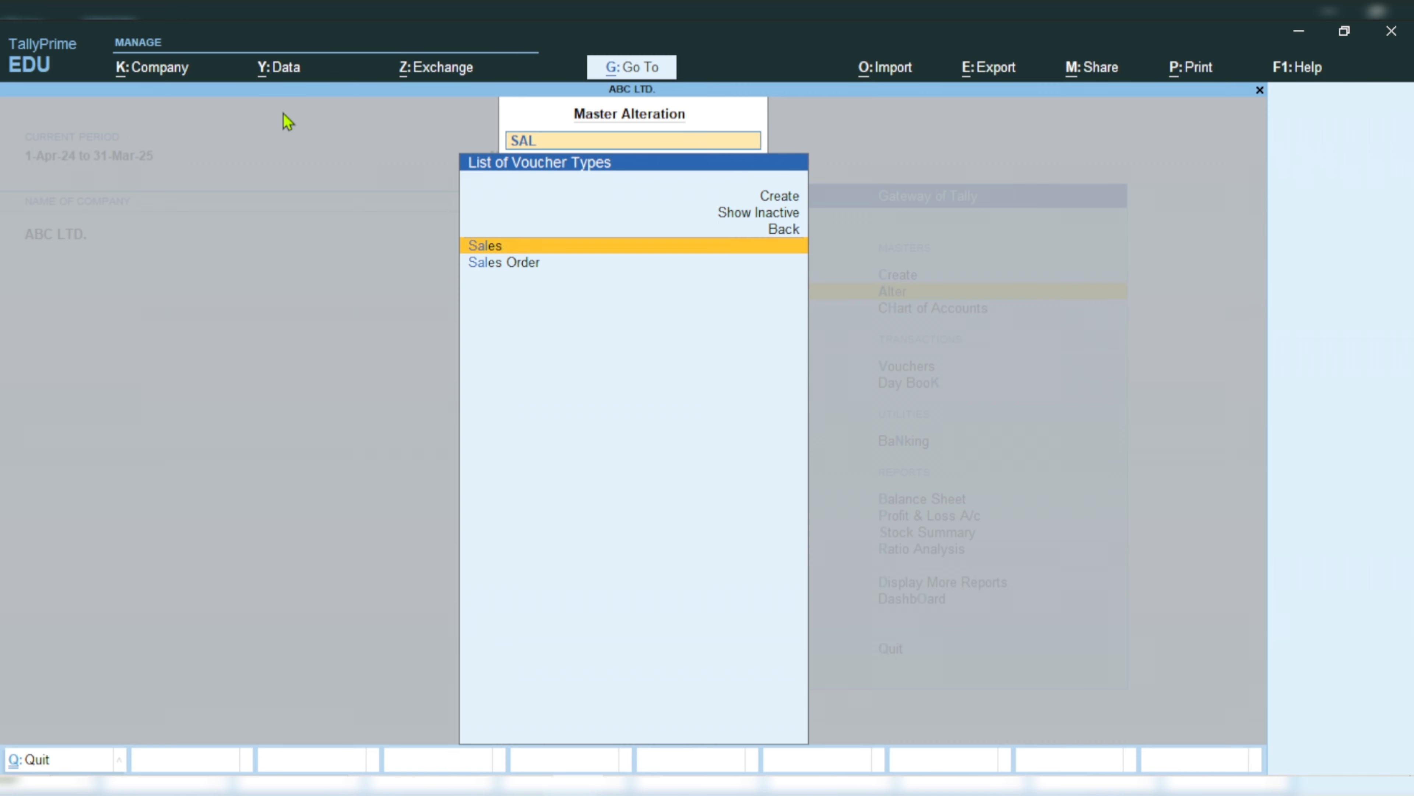
{"action": "key", "text": "Return"}
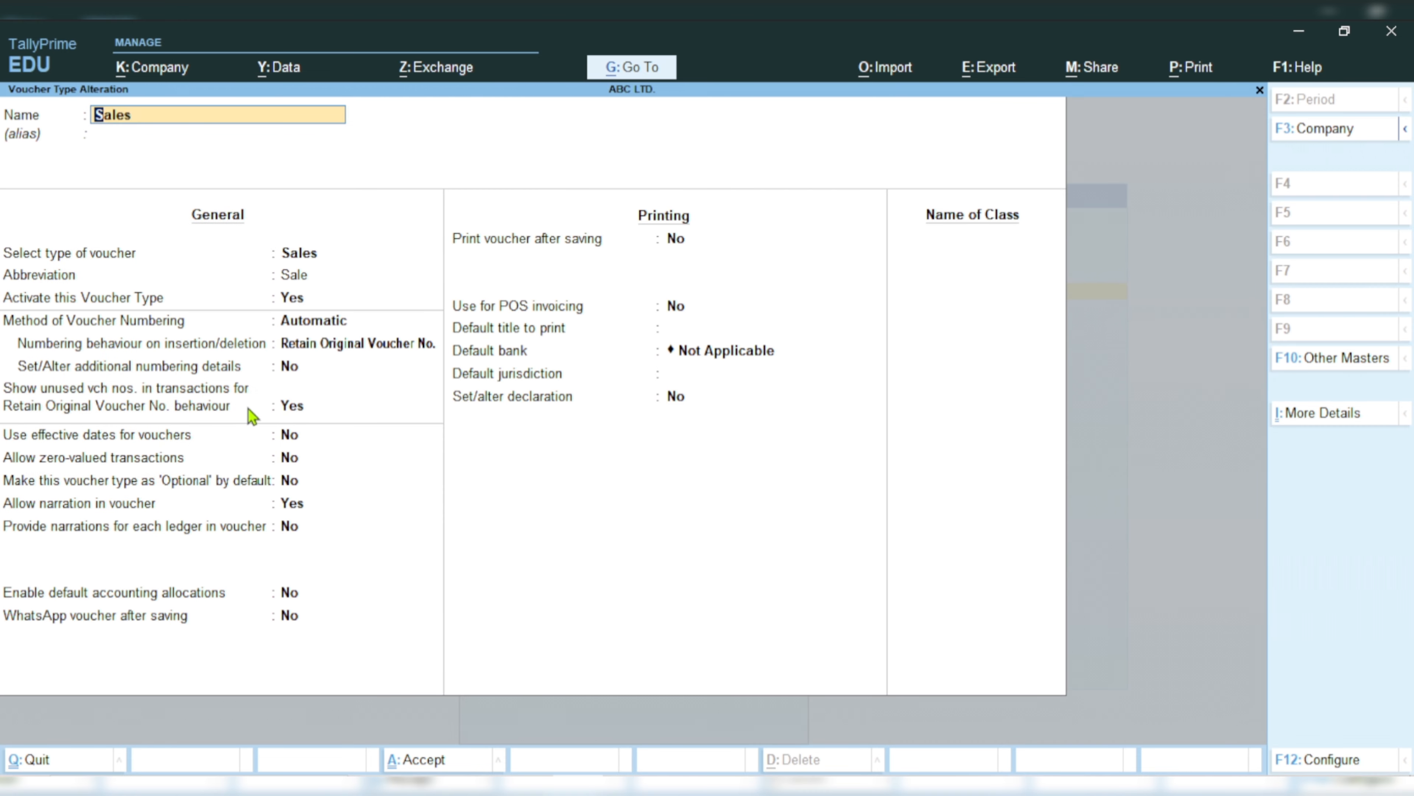
{"action": "left_click", "coordinate": [290, 367]}
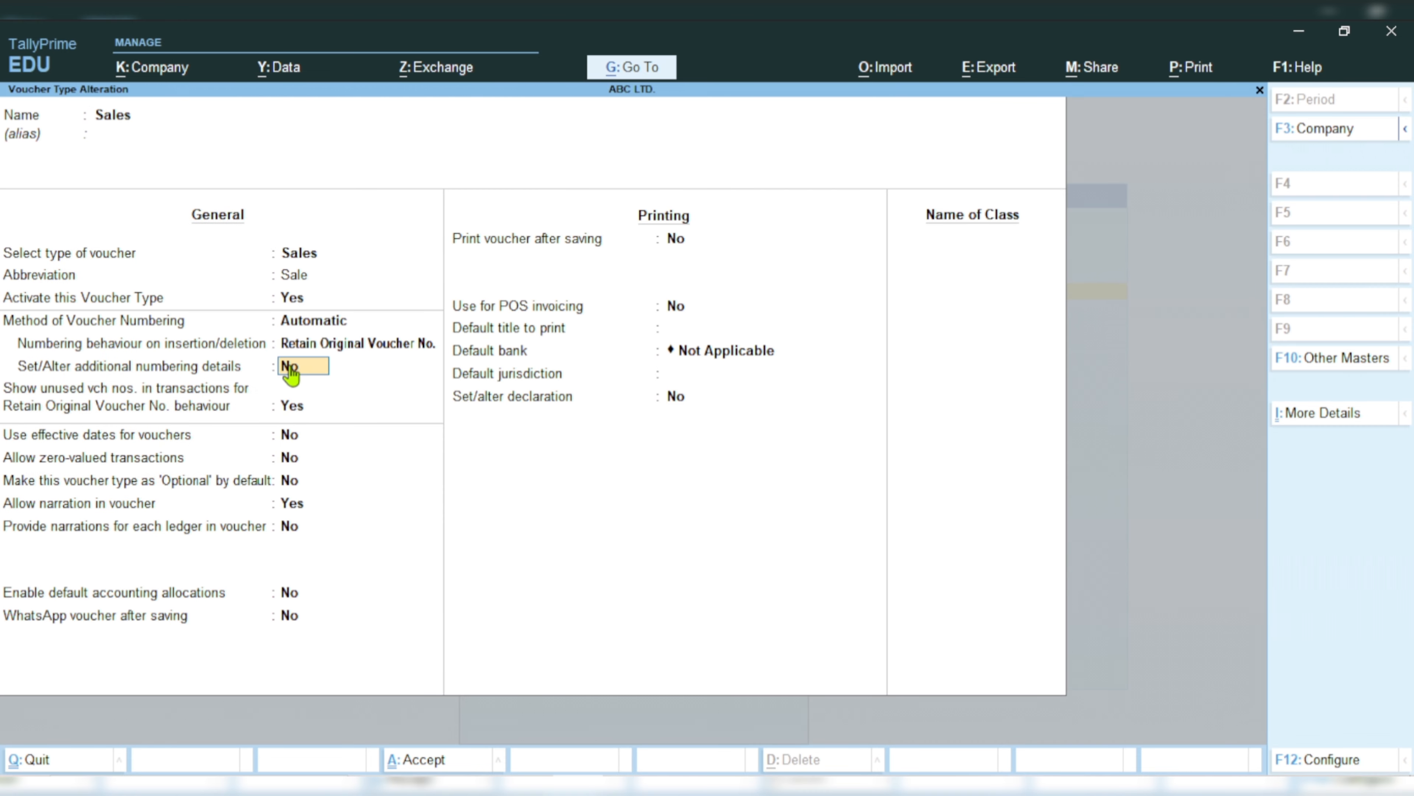
{"action": "key", "text": "y"}
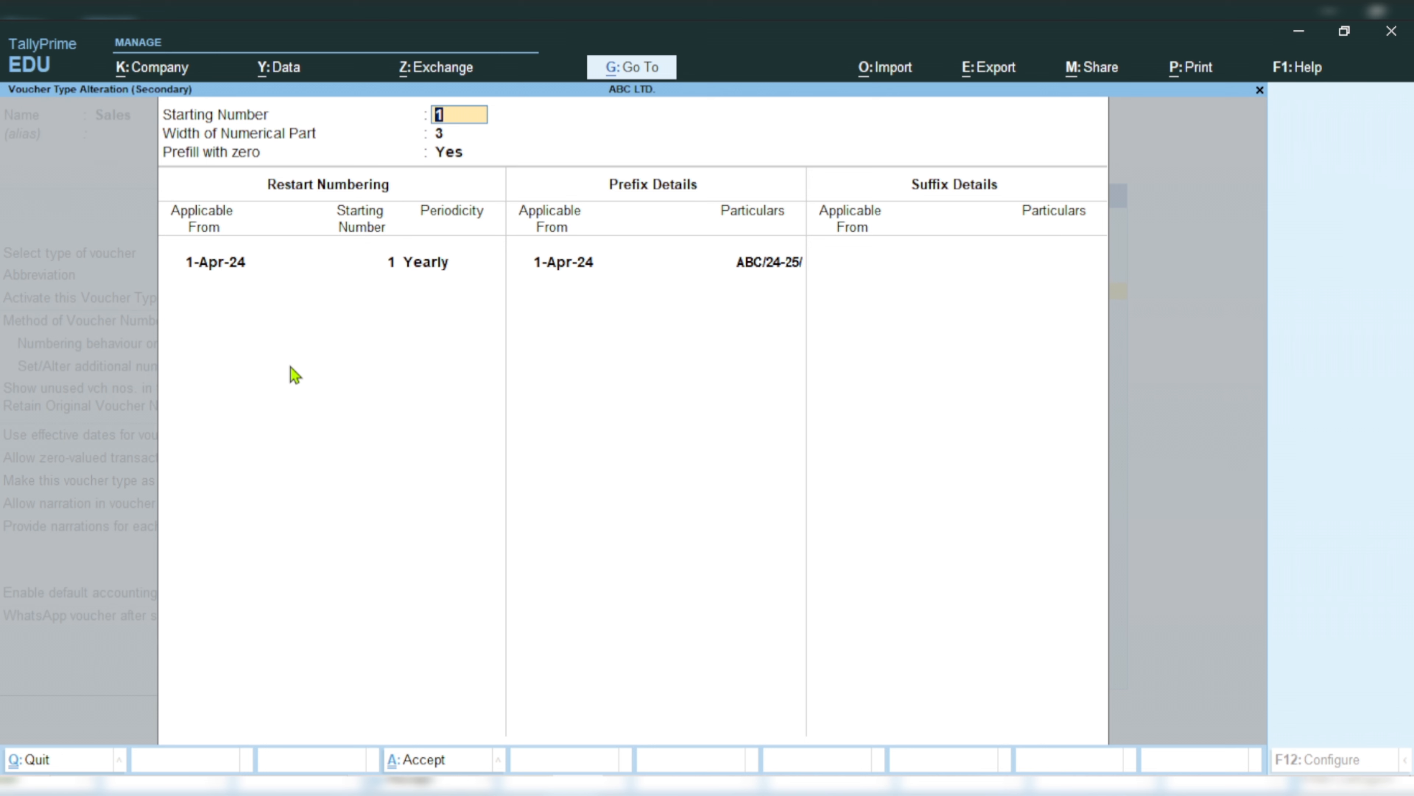
Step: Keep the starting number, width and yearly restart as they are and shorten the prefix to ABC/
{"action": "key", "text": "Return"}
{"action": "key", "text": "Return"}
{"action": "key", "text": "Return"}
{"action": "key", "text": "Return"}
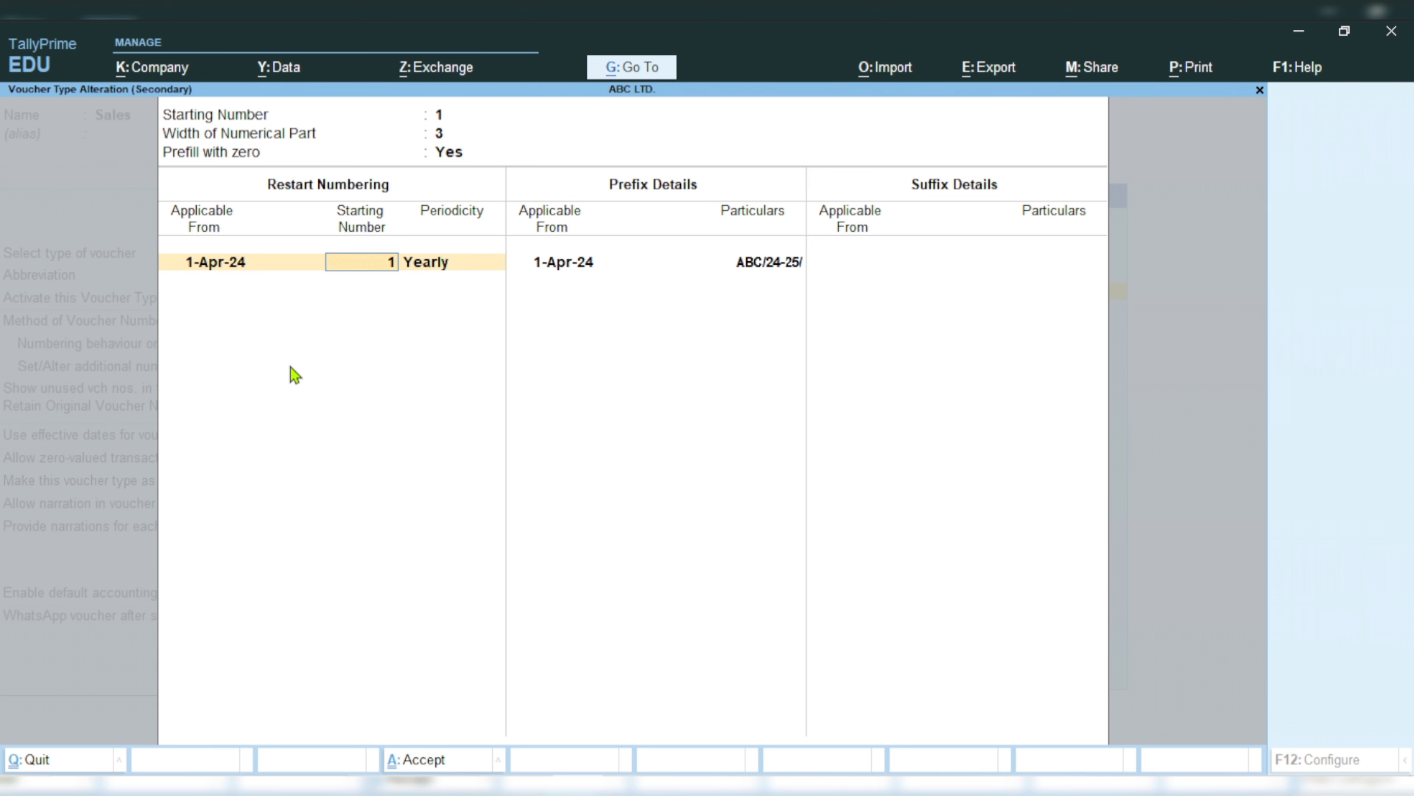
{"action": "key", "text": "Return"}
{"action": "key", "text": "Return"}
{"action": "key", "text": "Return"}
{"action": "key", "text": "Return"}
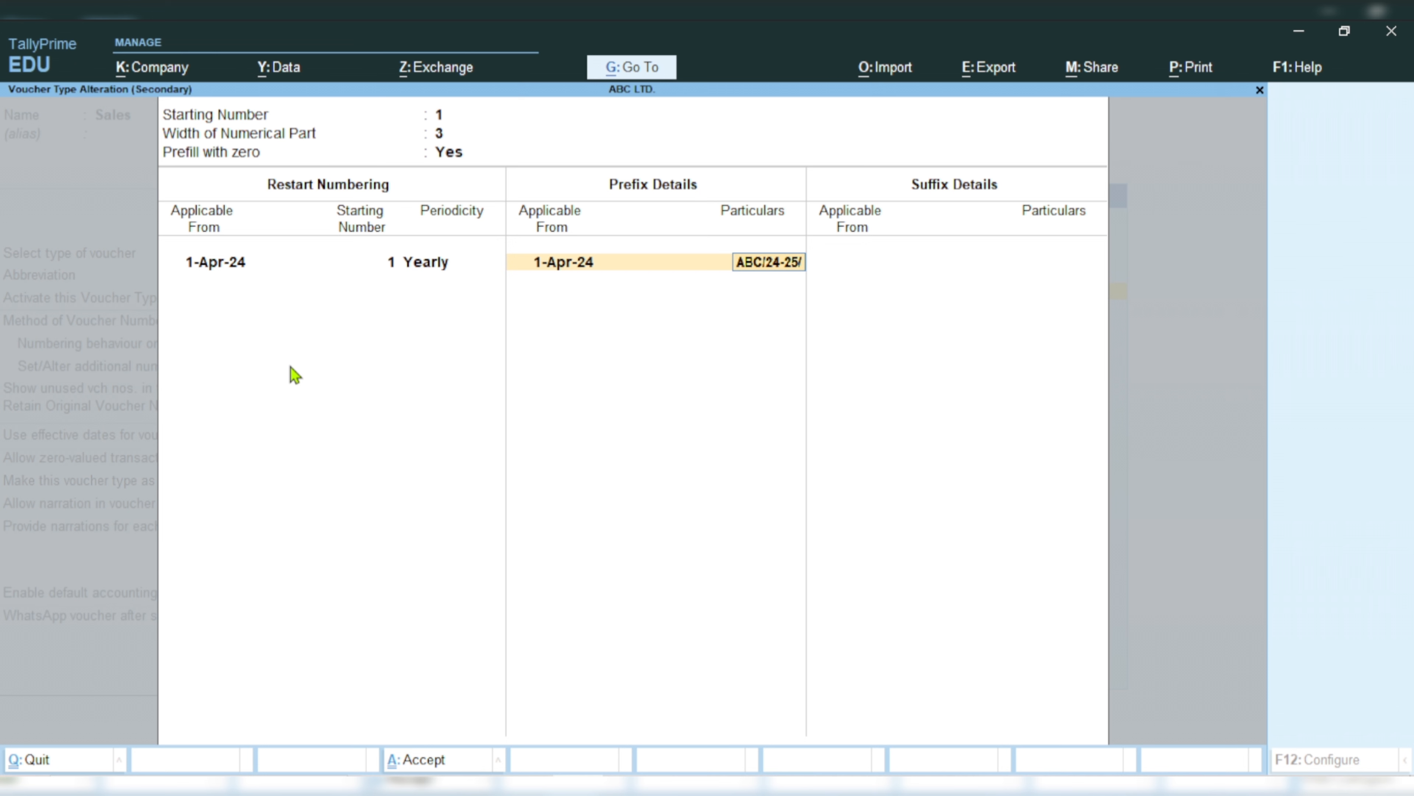
{"action": "key", "text": "BackSpace"}
{"action": "key", "text": "BackSpace"}
{"action": "key", "text": "BackSpace"}
{"action": "key", "text": "BackSpace"}
{"action": "key", "text": "BackSpace"}
{"action": "key", "text": "BackSpace"}
{"action": "key", "text": "Return"}
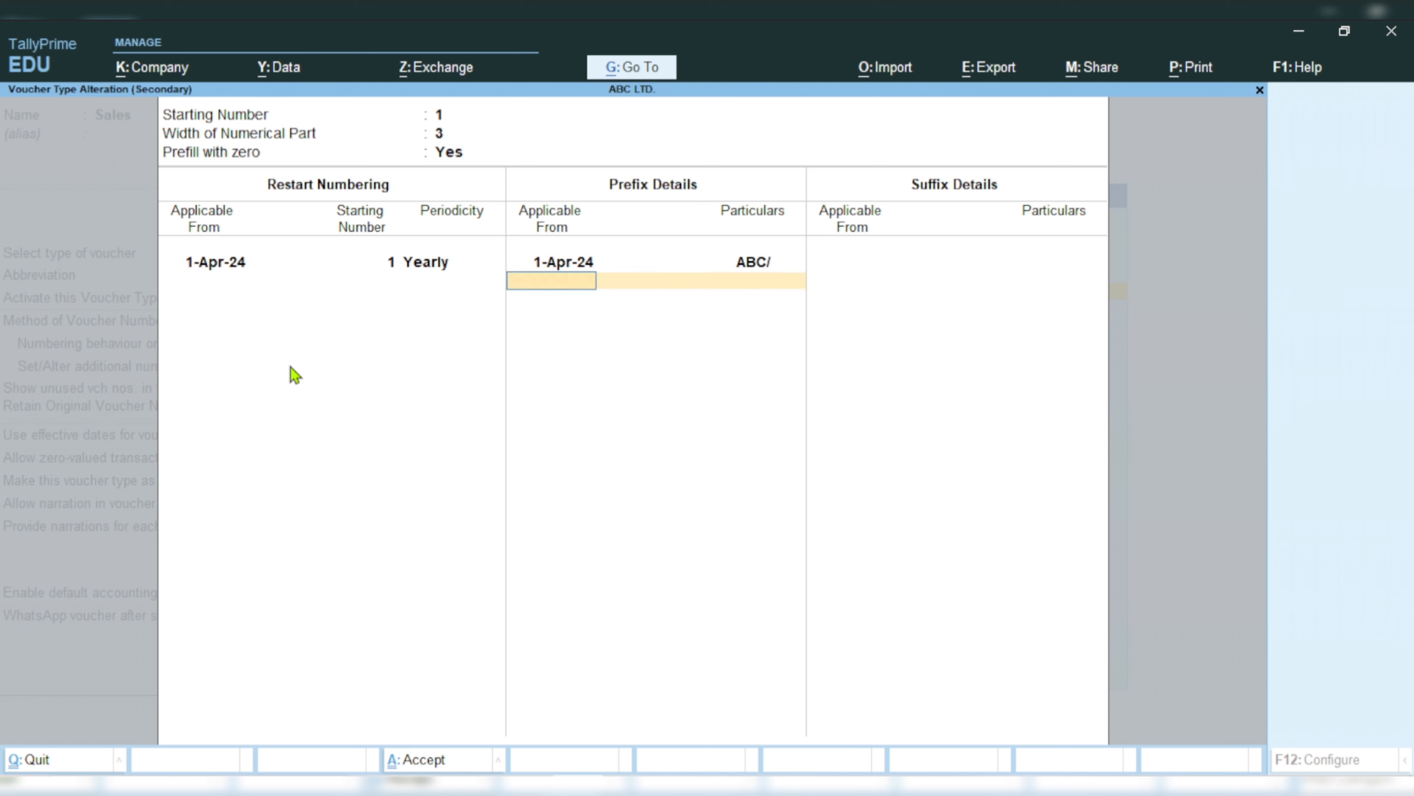
{"action": "key", "text": "Return"}
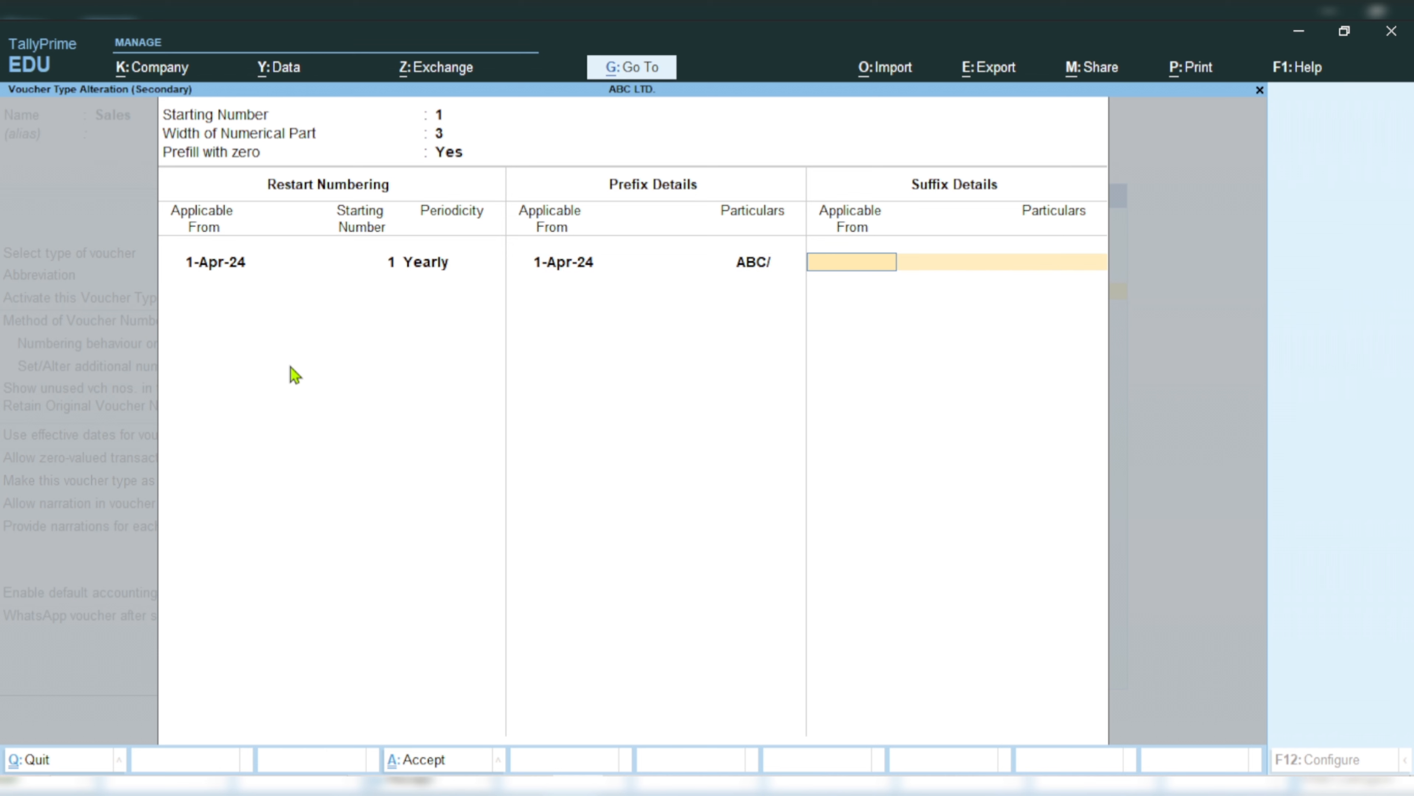
Step: Add the suffix /24-25 applicable from 1-Apr-24, and save the Sales voucher type with existing voucher numbers updated
{"action": "type", "text": "1-4-2024"}
{"action": "key", "text": "Return"}
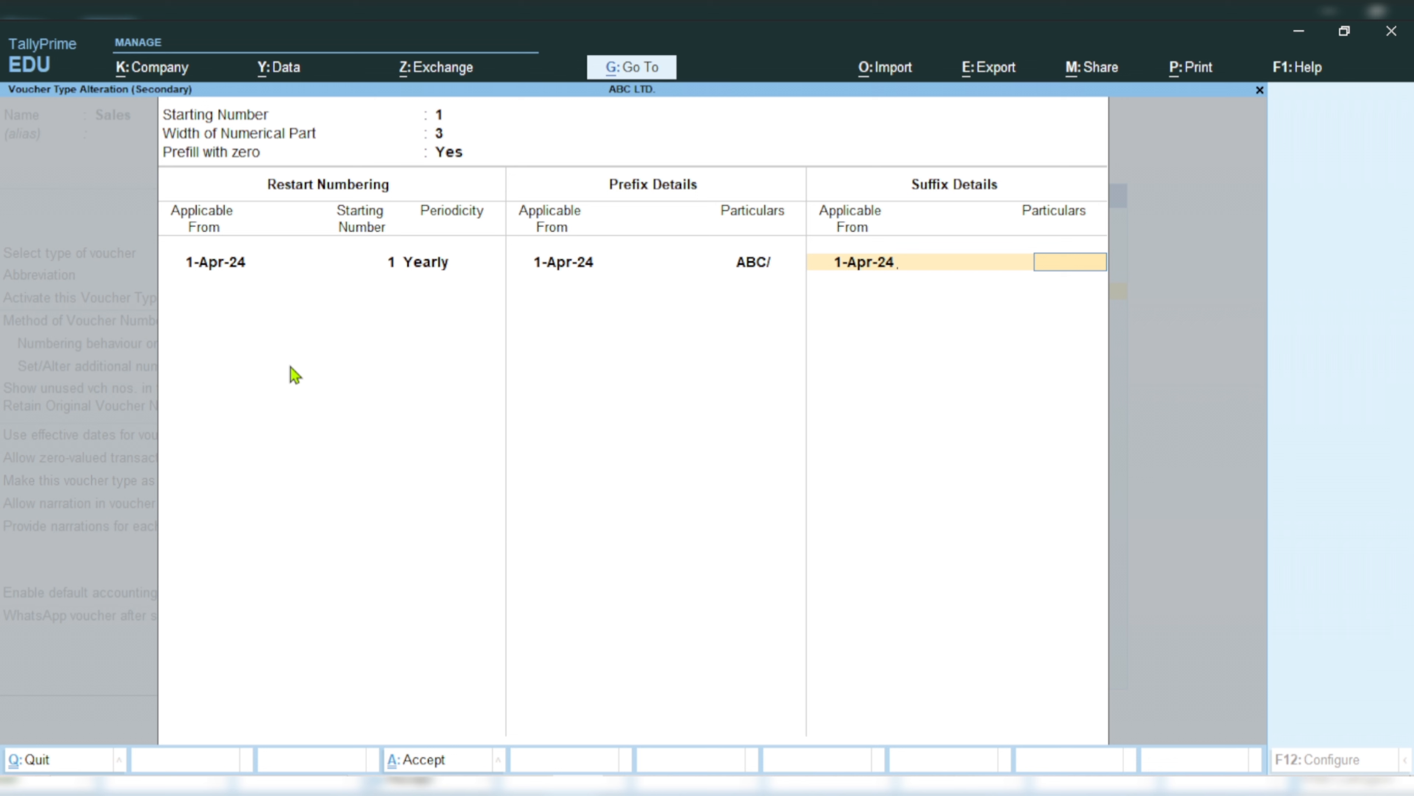
{"action": "type", "text": "/24-25"}
{"action": "key", "text": "Return"}
{"action": "key", "text": "Return"}
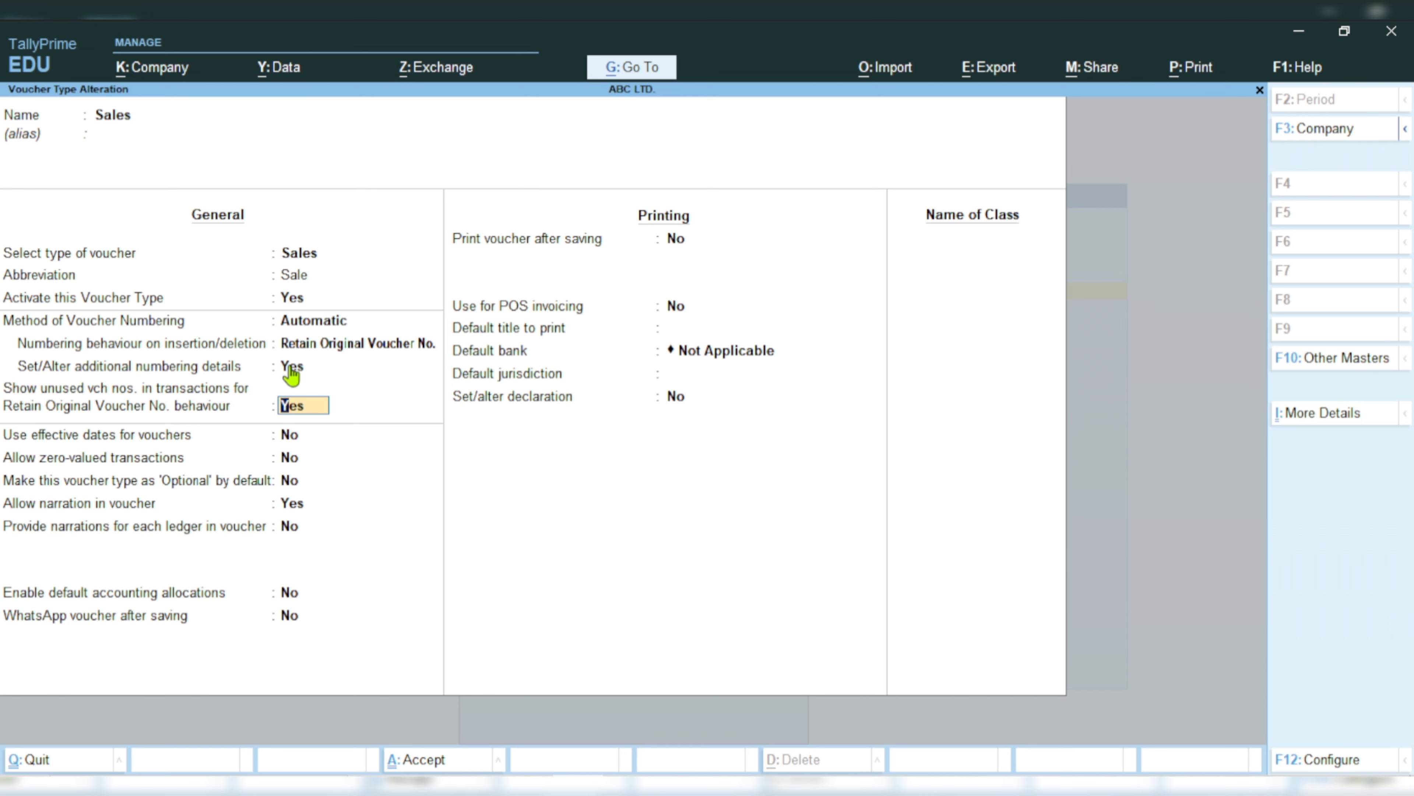
{"action": "key", "text": "ctrl+a"}
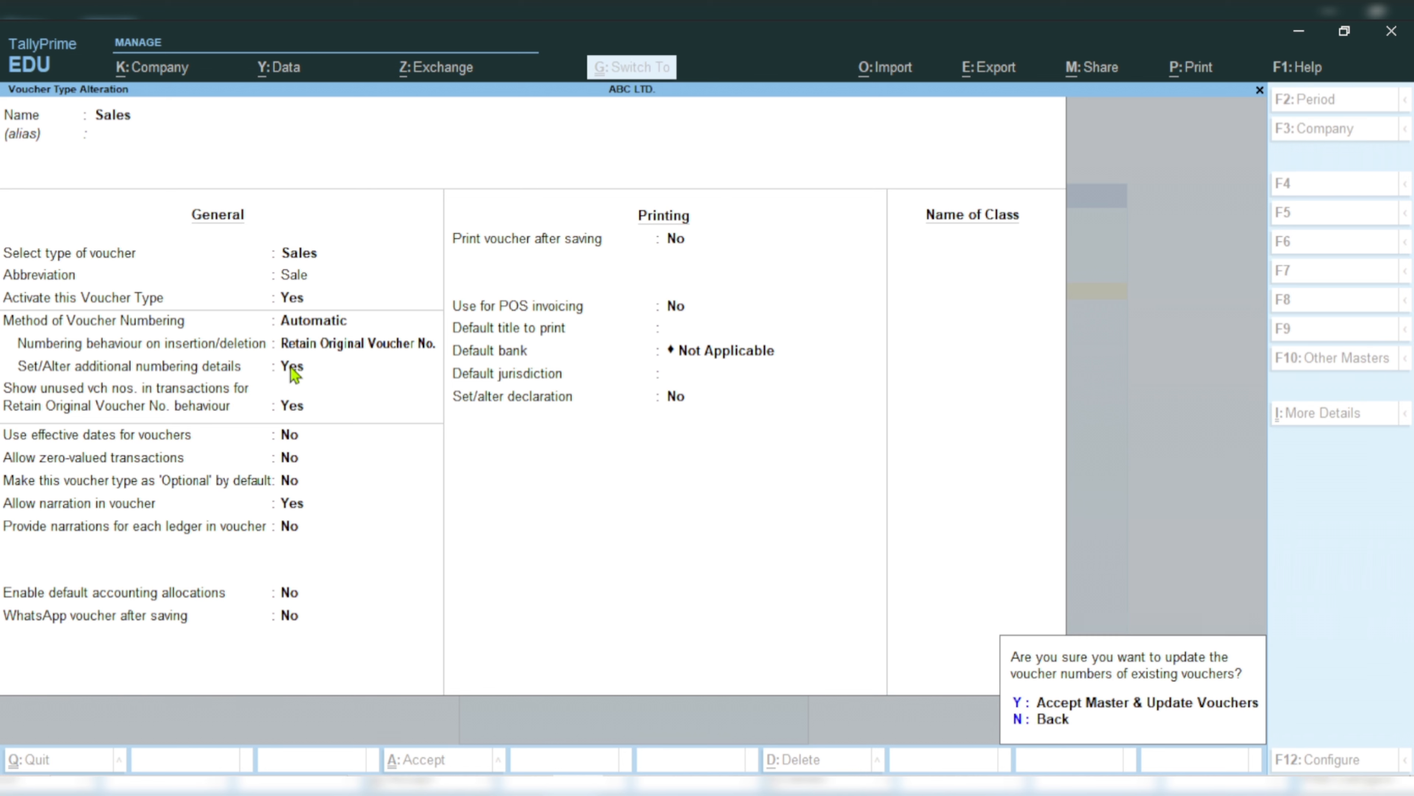
{"action": "key", "text": "y"}
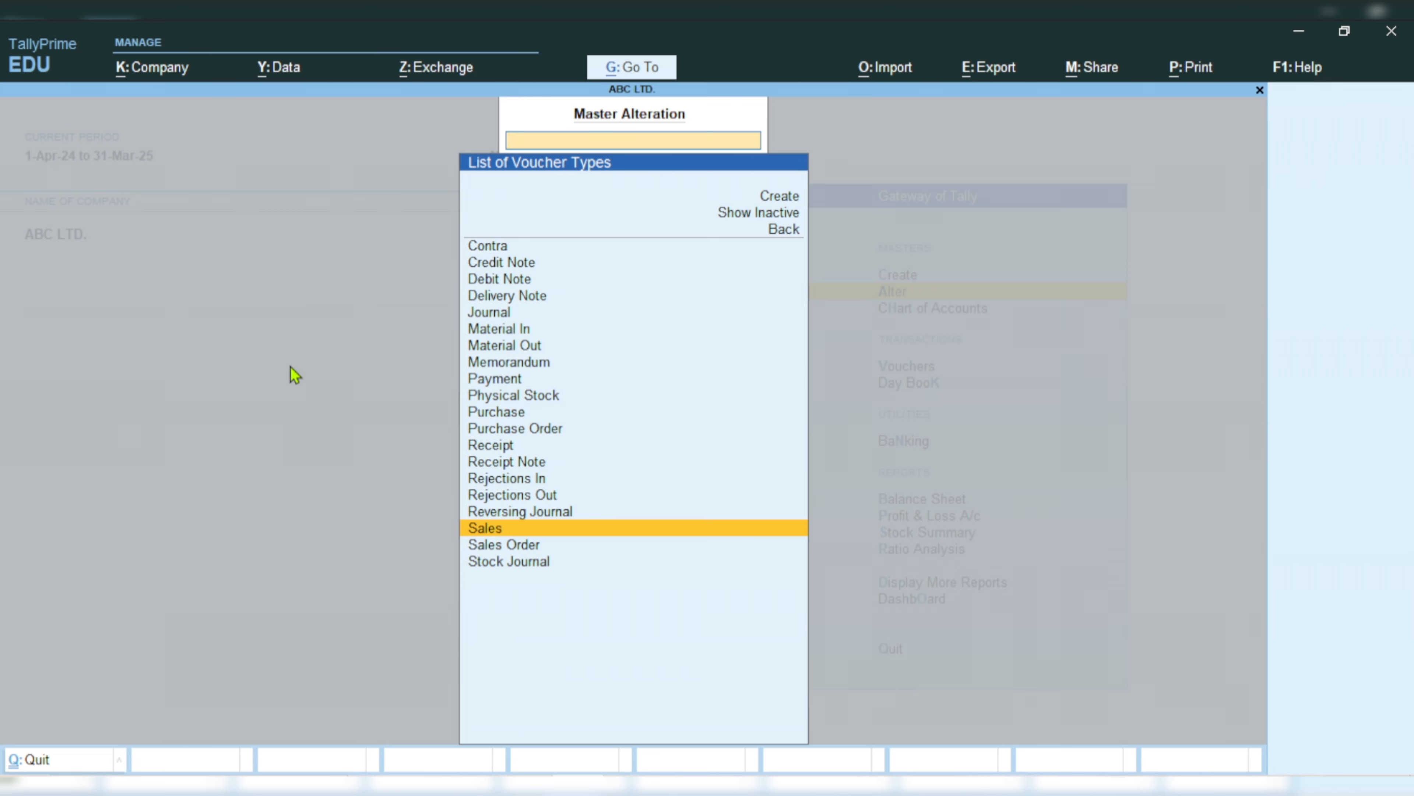
Step: Reopen the April list of sales vouchers in the Sales Register and review the voucher numbers with the new suffix
{"action": "key", "text": "Escape"}
{"action": "key", "text": "Up"}
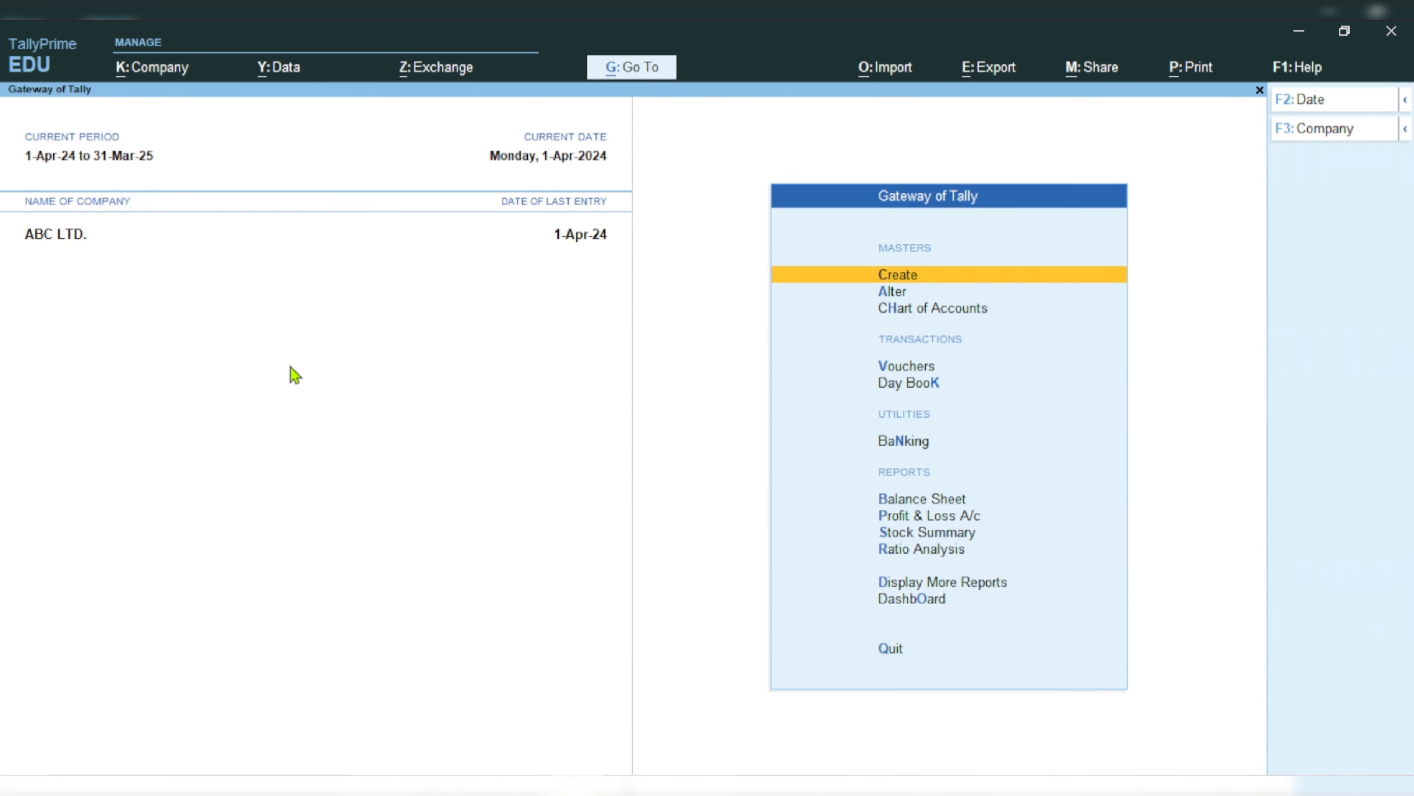
{"action": "key", "text": "d"}
{"action": "key", "text": "a"}
{"action": "key", "text": "s"}
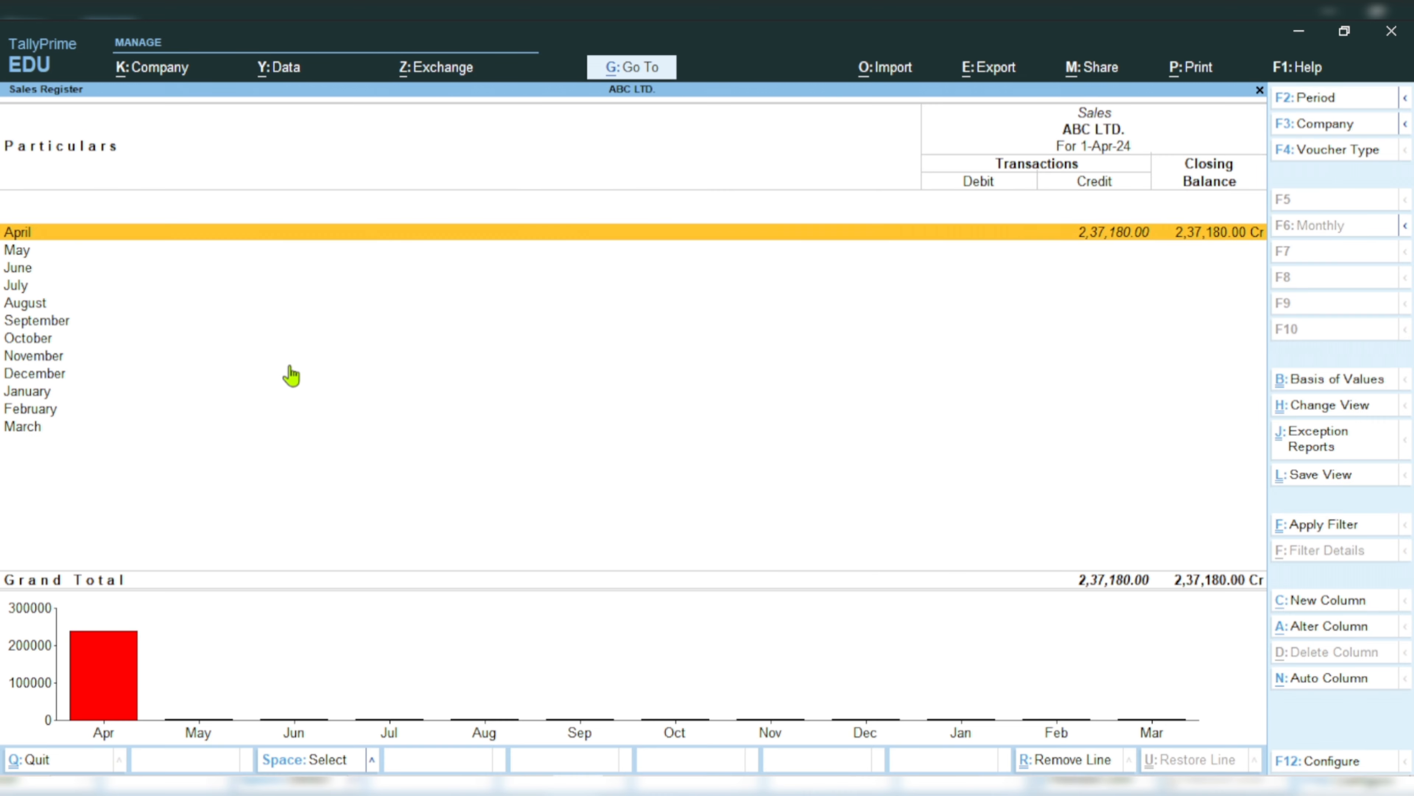
{"action": "key", "text": "Return"}
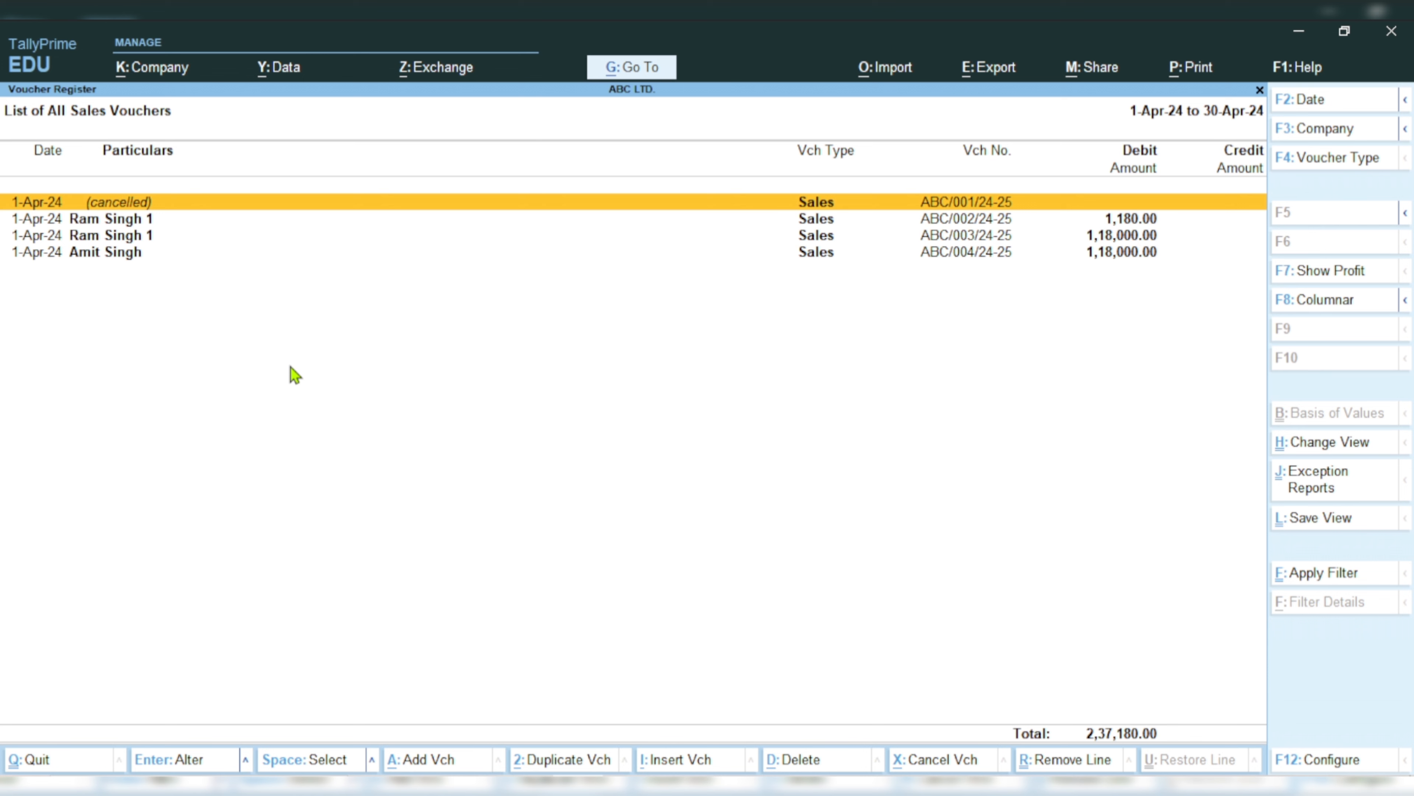
{"action": "key", "text": "Down"}
{"action": "key", "text": "Down"}
{"action": "key", "text": "Down"}
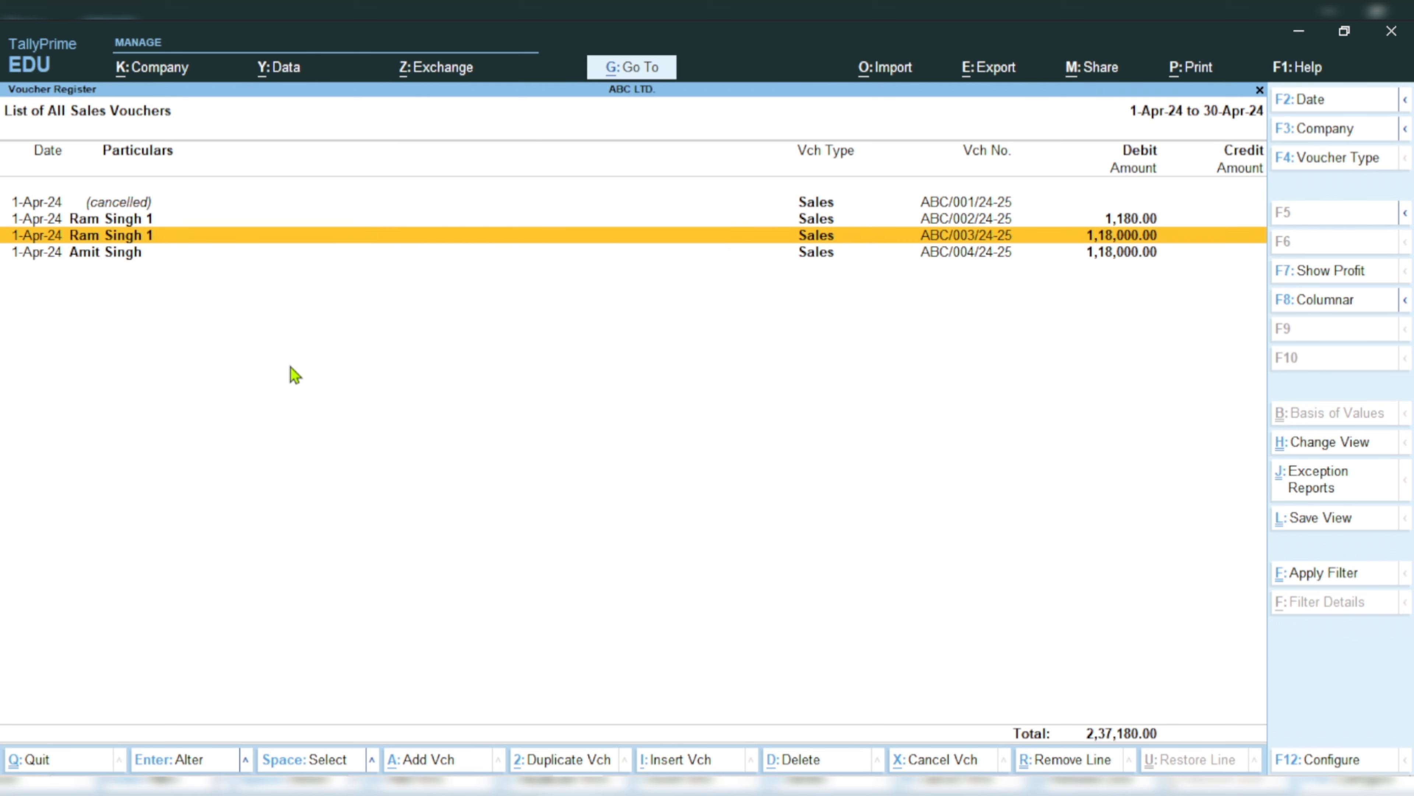
Step: Check the number inside the last listed sales voucher and start a new Sales voucher from the register
{"action": "key", "text": "Return"}
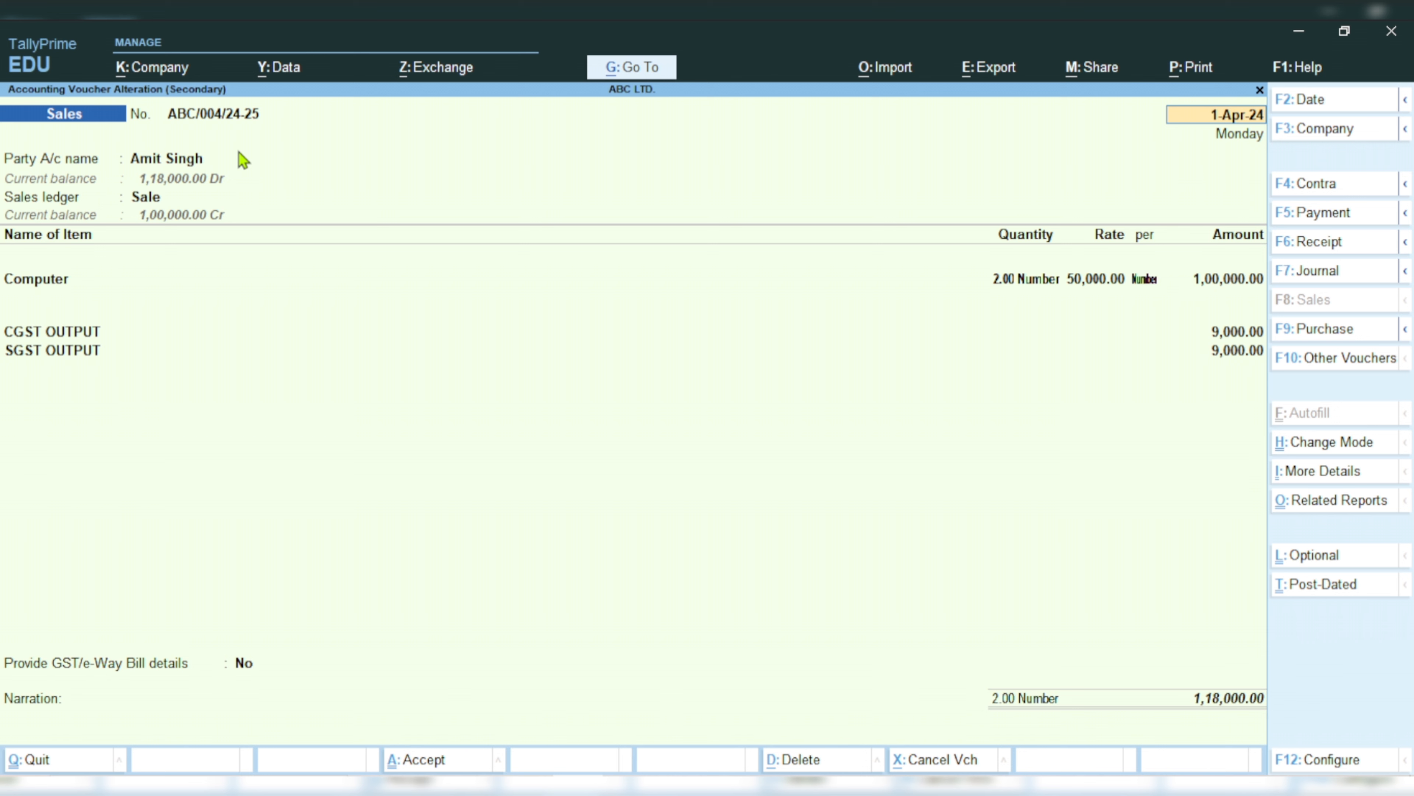
{"action": "key", "text": "Escape"}
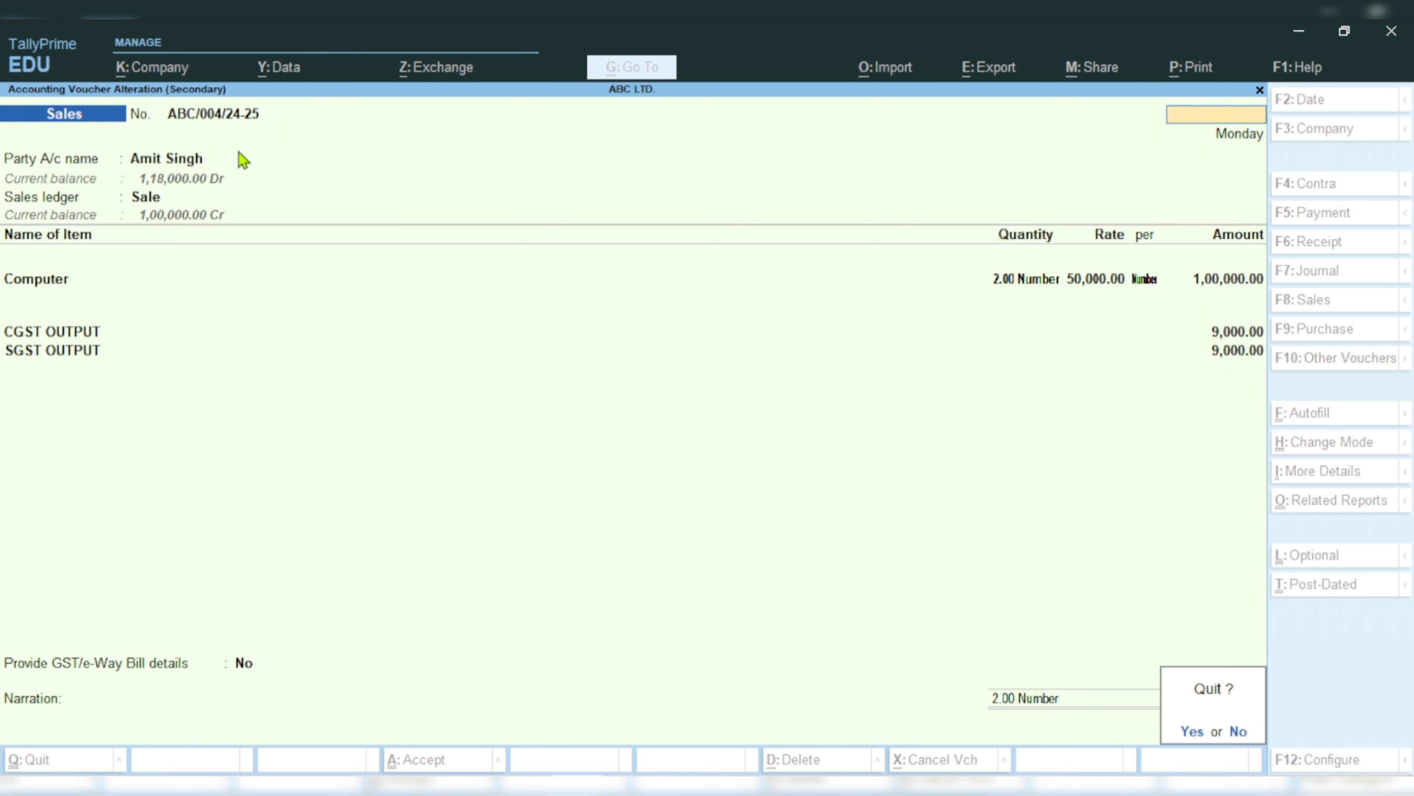
{"action": "key", "text": "y"}
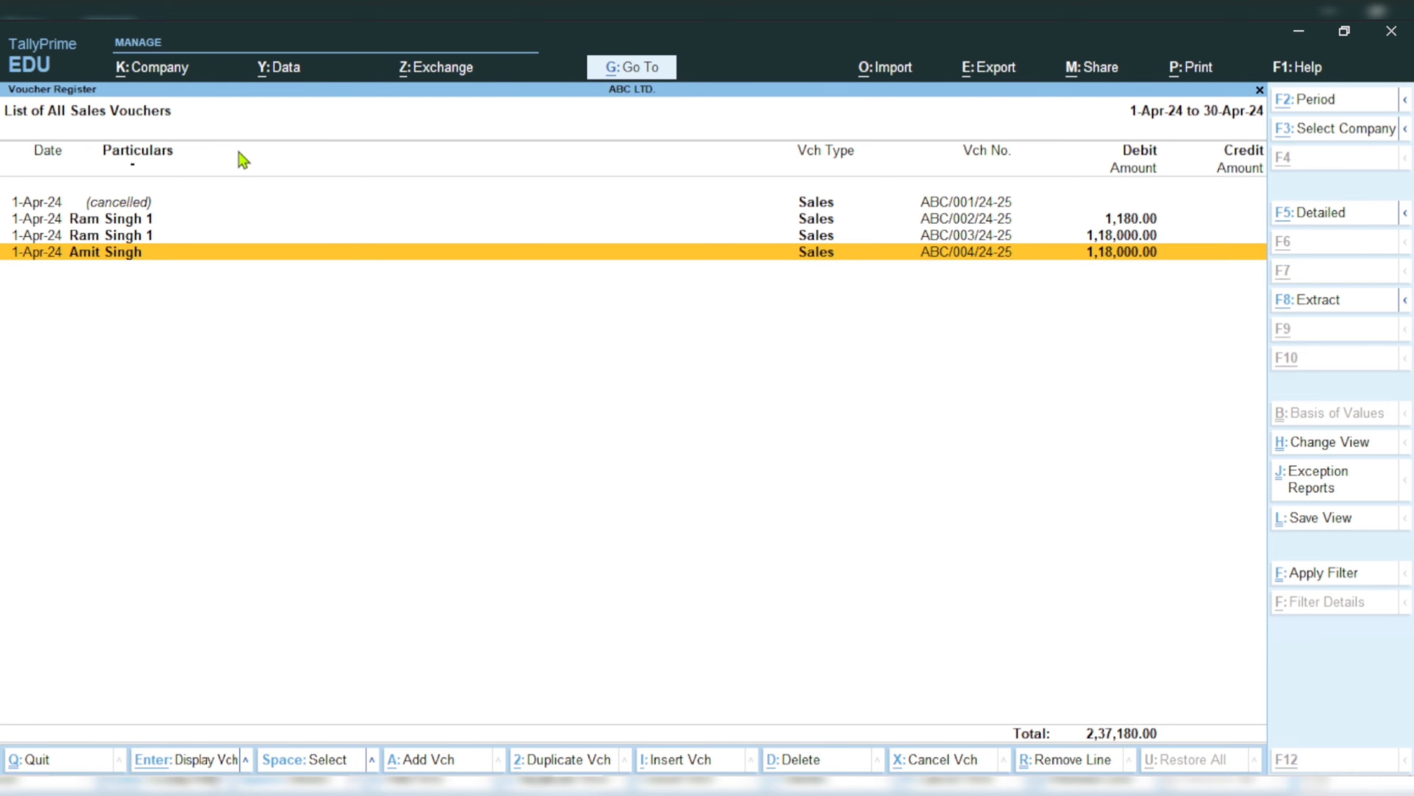
{"action": "key", "text": "alt+a"}
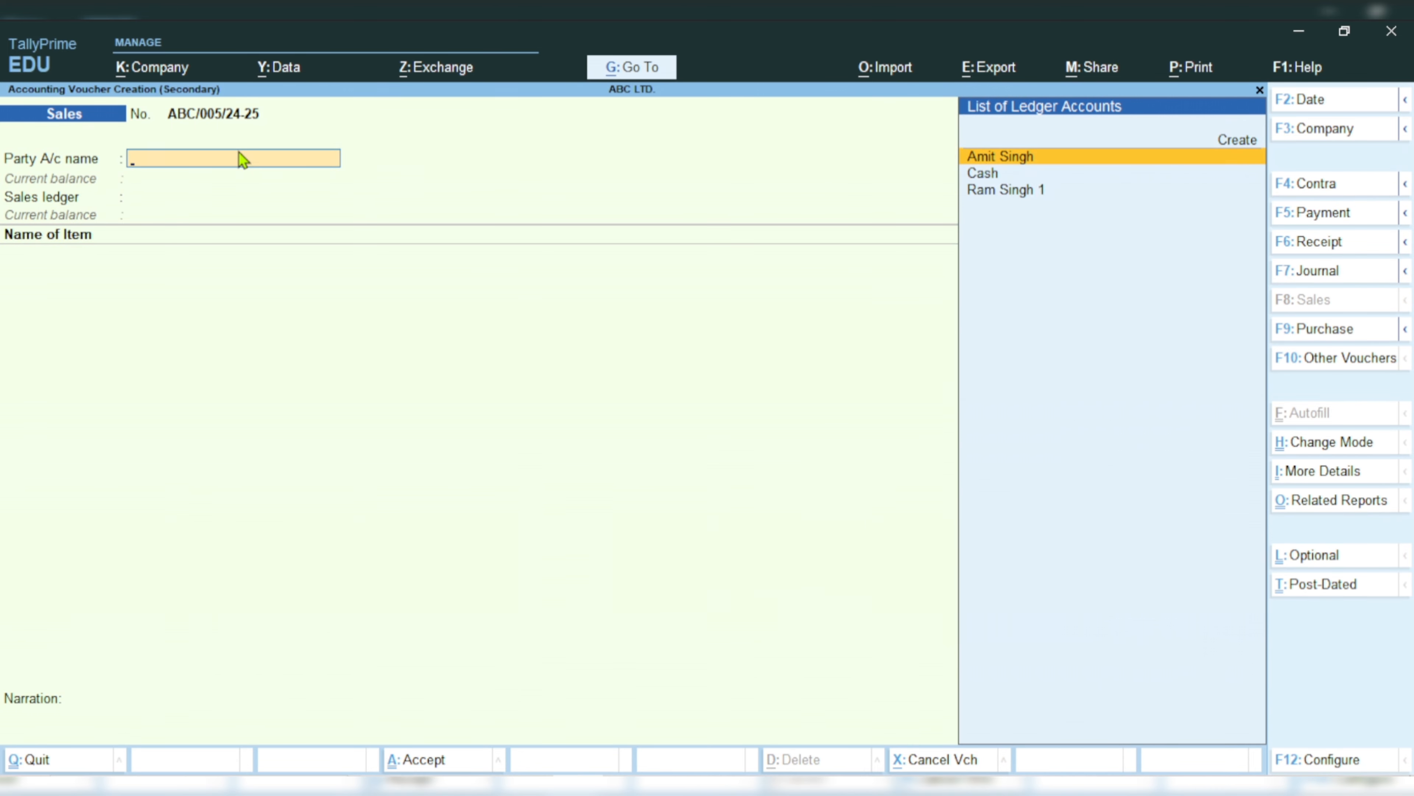